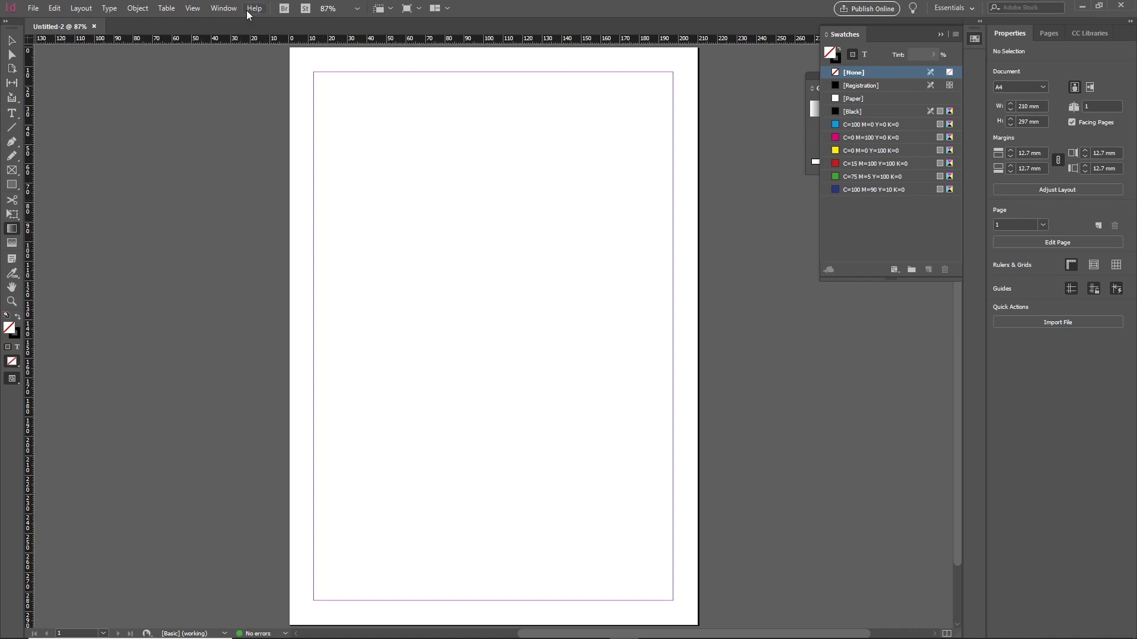
# Show the gradient settings, hide the colour swatches, and place the gradient settings in the empty area beside the page
pyautogui.click(224, 8)
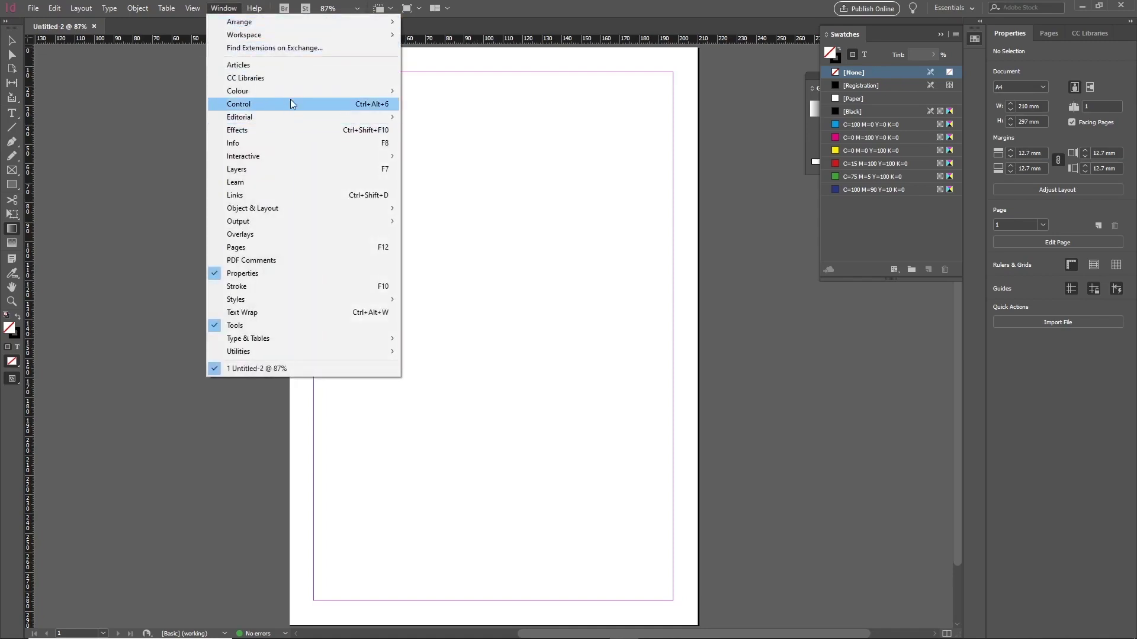
pyautogui.moveTo(294, 92)
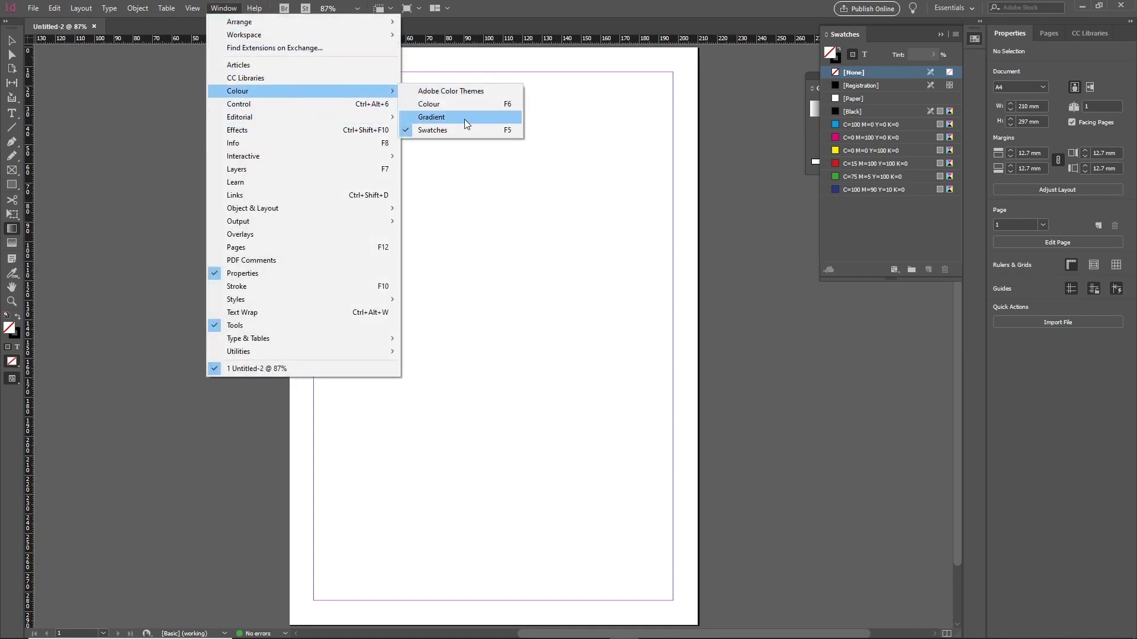
pyautogui.click(457, 117)
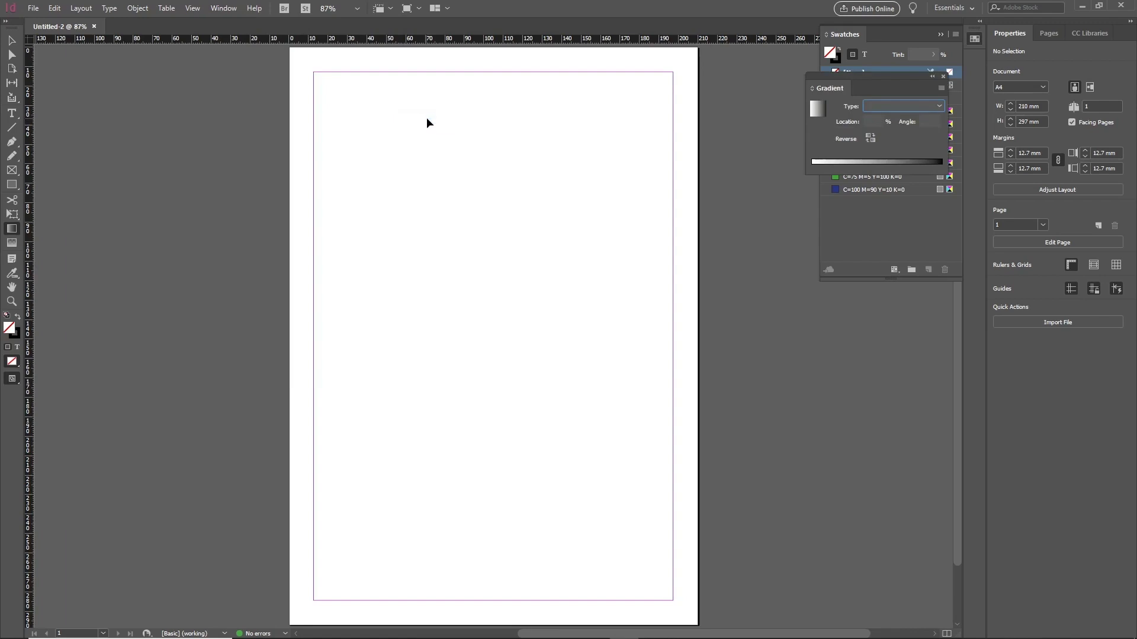
pyautogui.moveTo(857, 77); pyautogui.dragTo(657, 149)
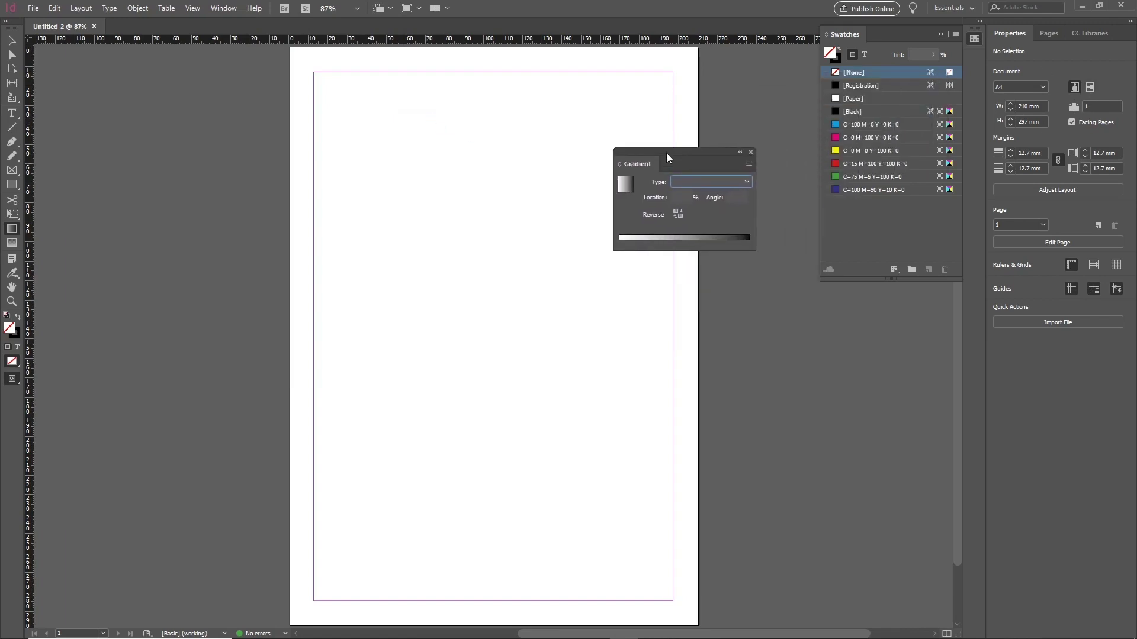
pyautogui.click(975, 39)
pyautogui.moveTo(663, 152); pyautogui.dragTo(829, 73)
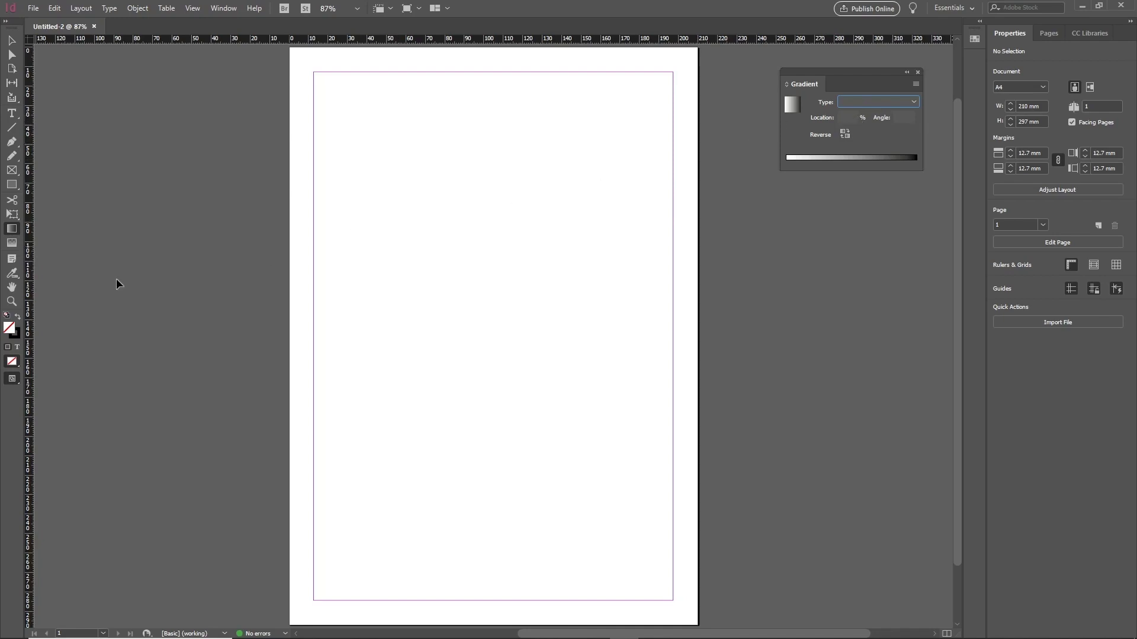
# Draw a square about 94 mm wide in the upper middle of the page
pyautogui.click(9, 228)
pyautogui.click(14, 190)
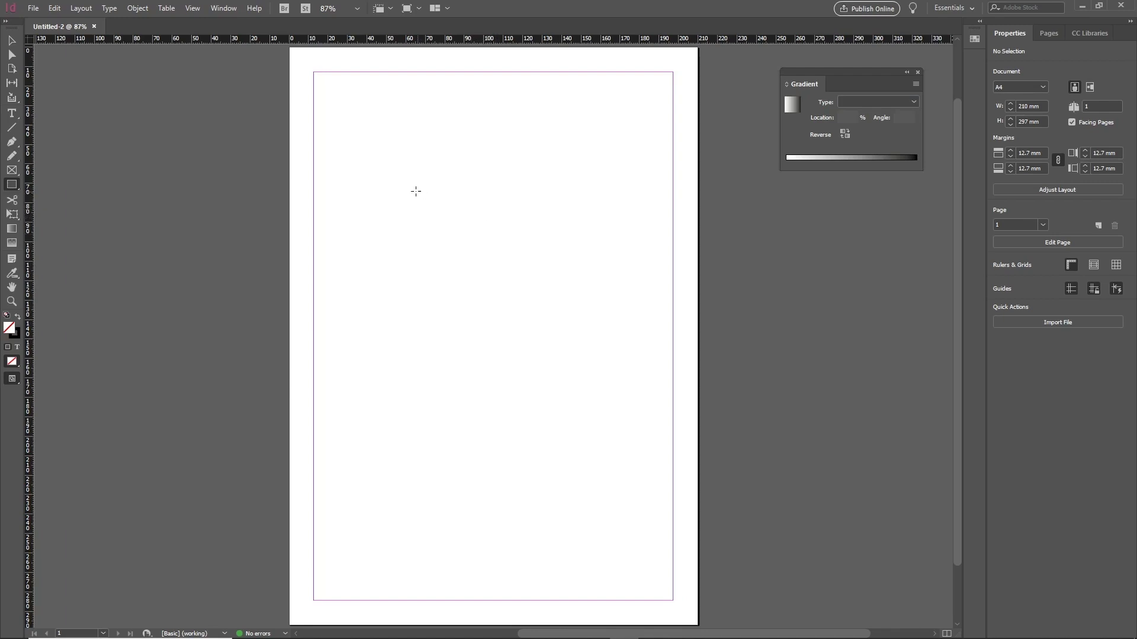
pyautogui.moveTo(415, 191); pyautogui.dragTo(600, 441)
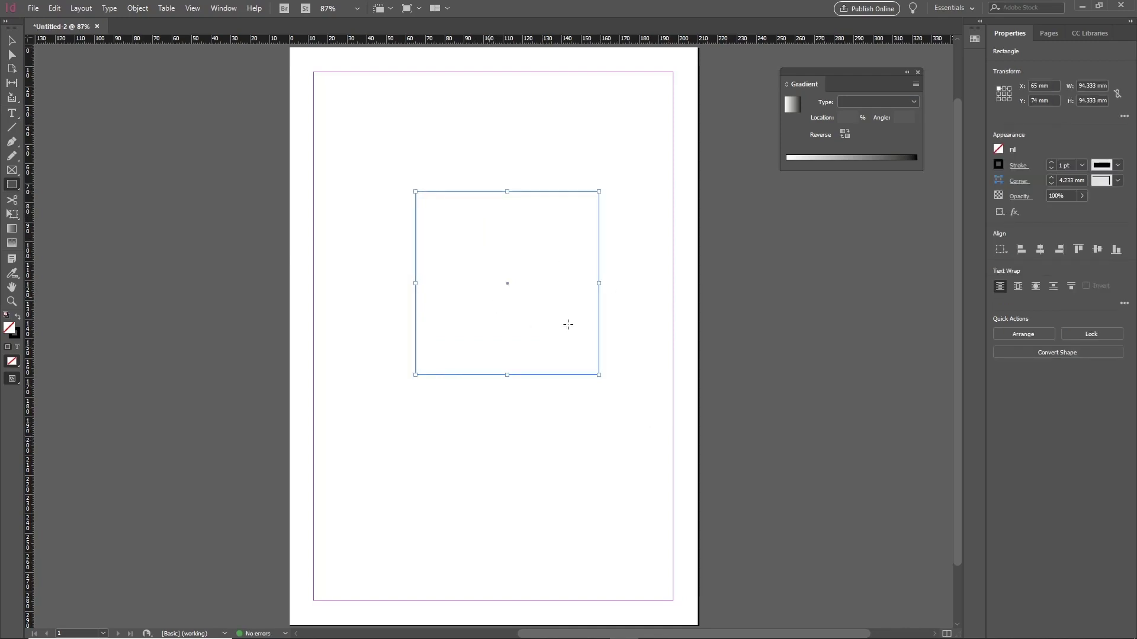
# Fill the square with the [Black] swatch and set its stroke weight to 0 pt
pyautogui.click(997, 151)
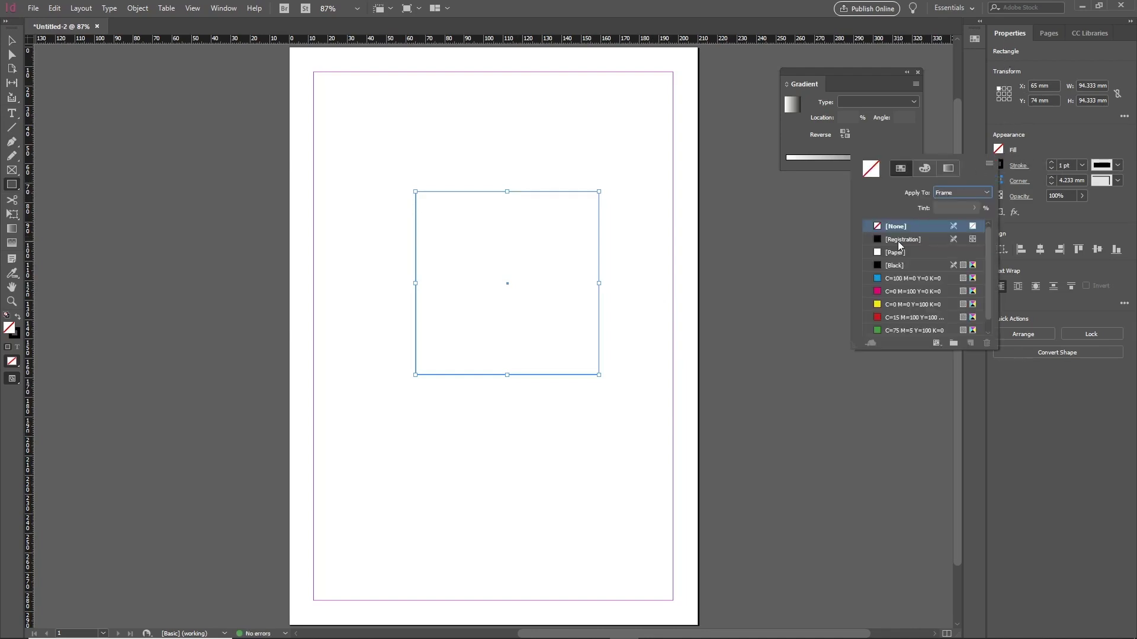
pyautogui.click(894, 263)
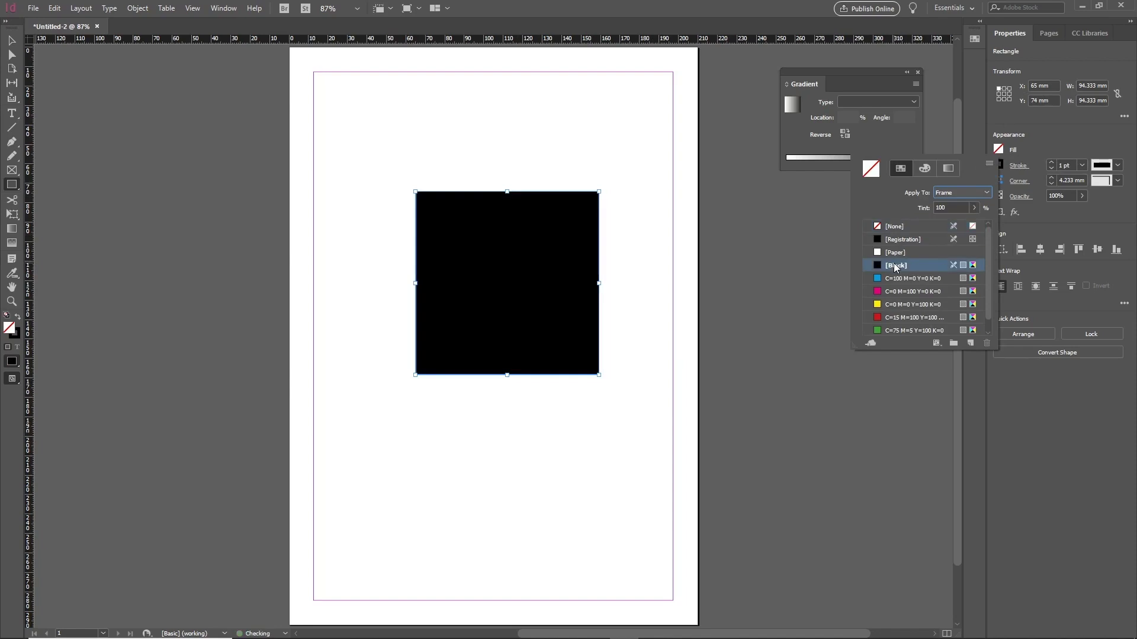
pyautogui.click(1012, 168)
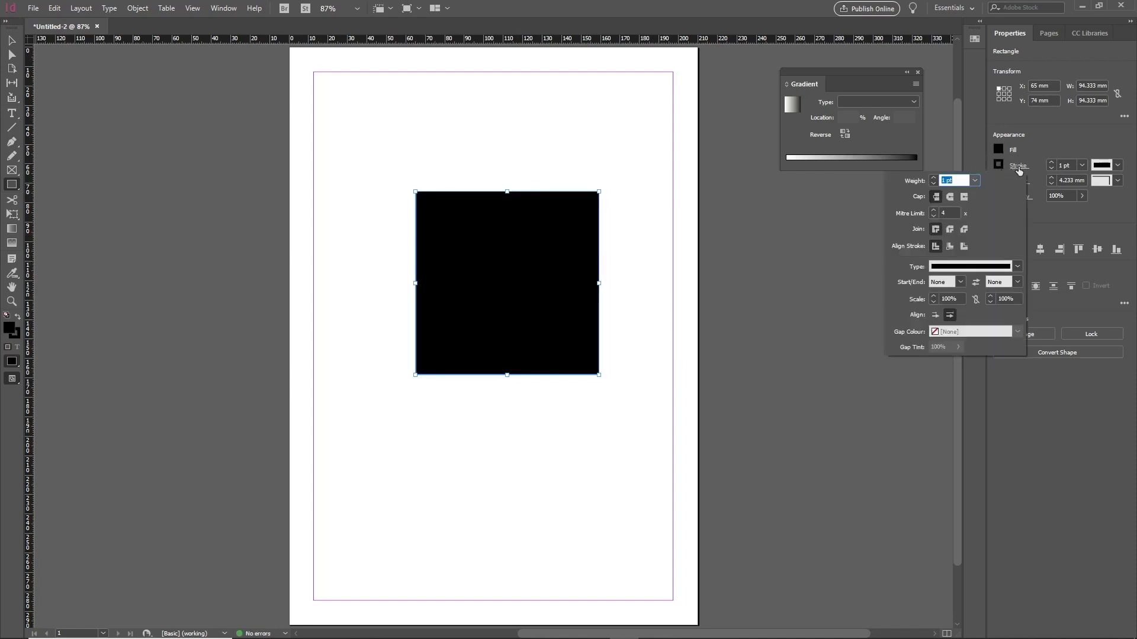
pyautogui.click(974, 181)
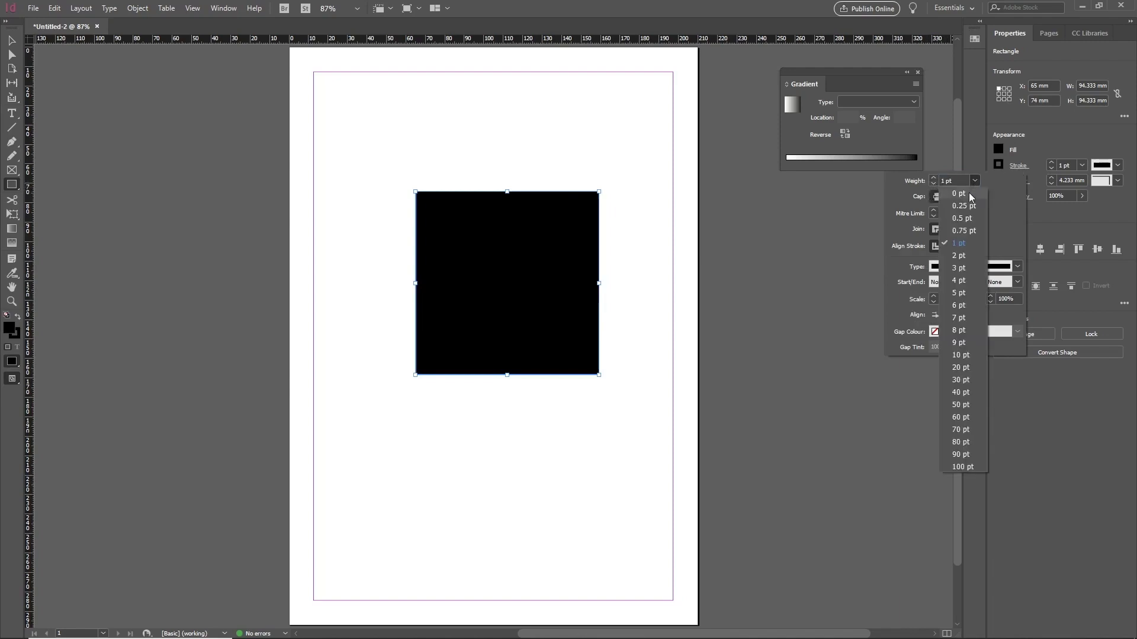
pyautogui.click(968, 193)
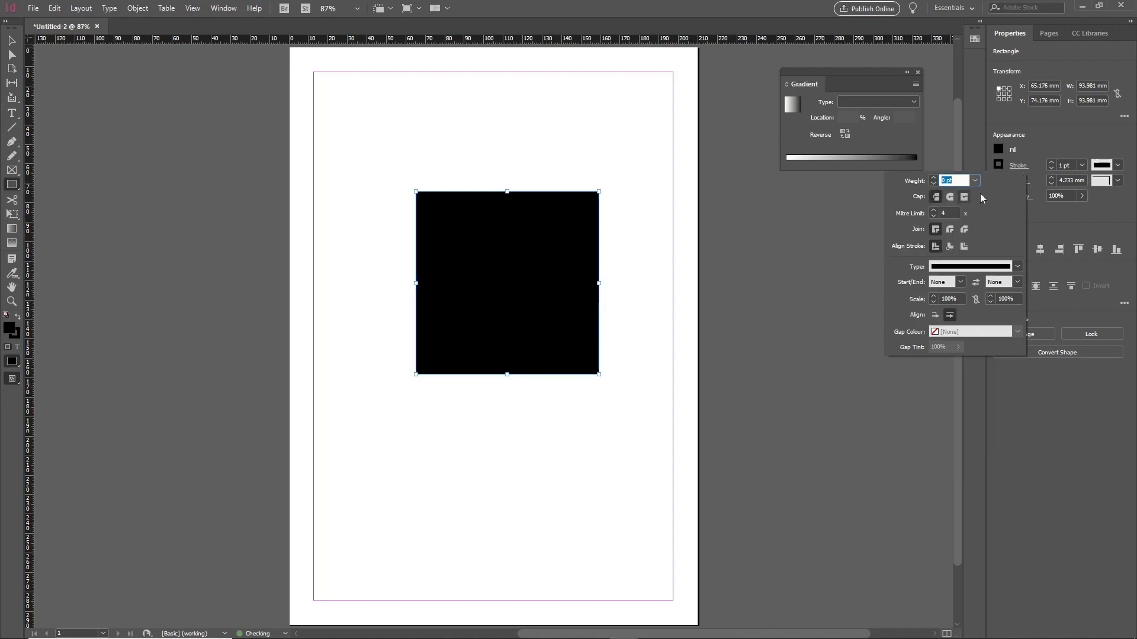
pyautogui.click(1041, 145)
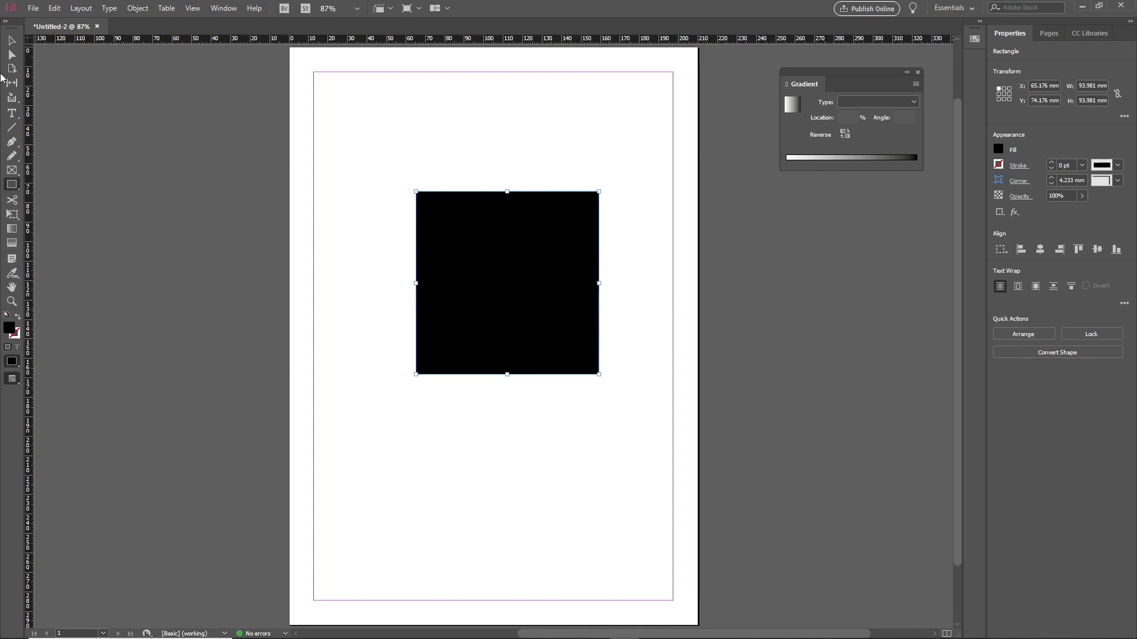
# Apply the default white-to-black linear gradient to the square's fill
pyautogui.click(13, 41)
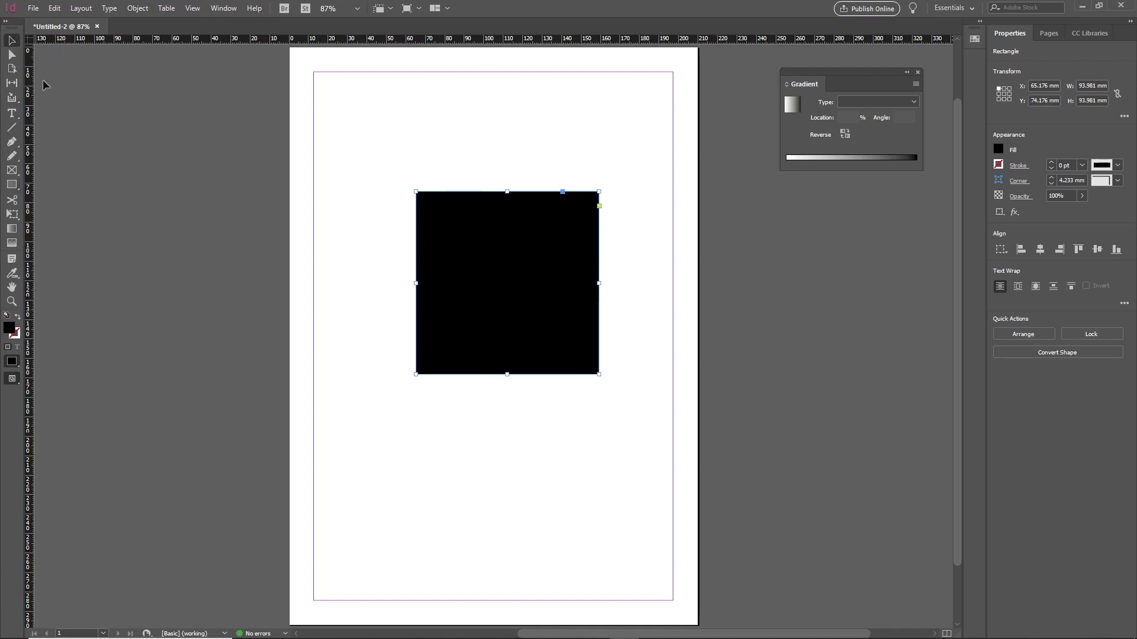
pyautogui.click(15, 228)
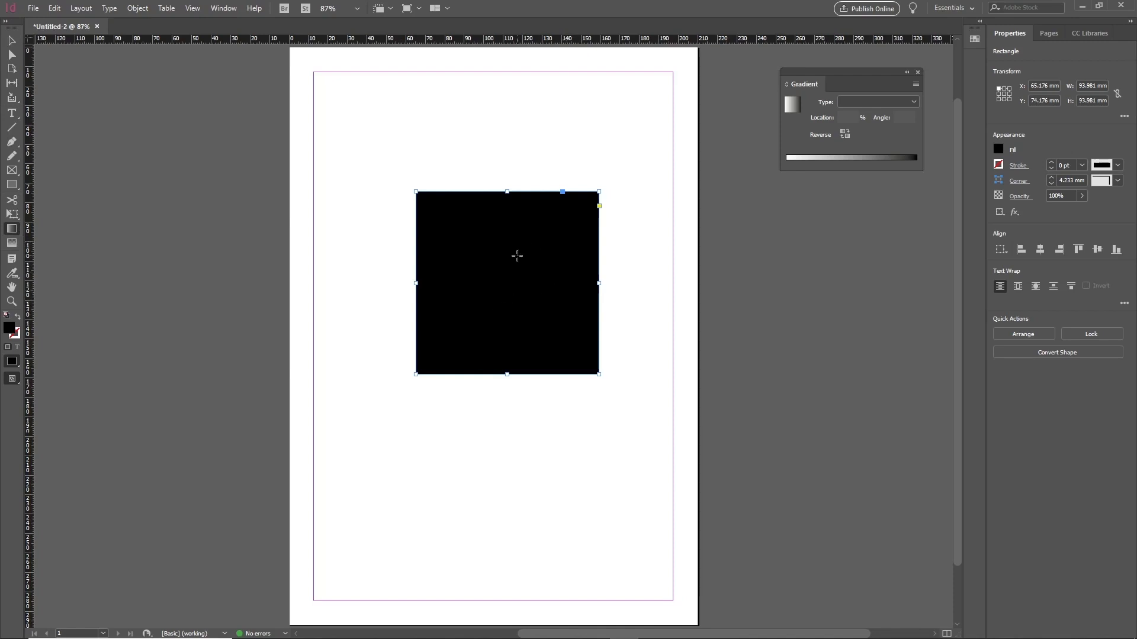
pyautogui.press('.')
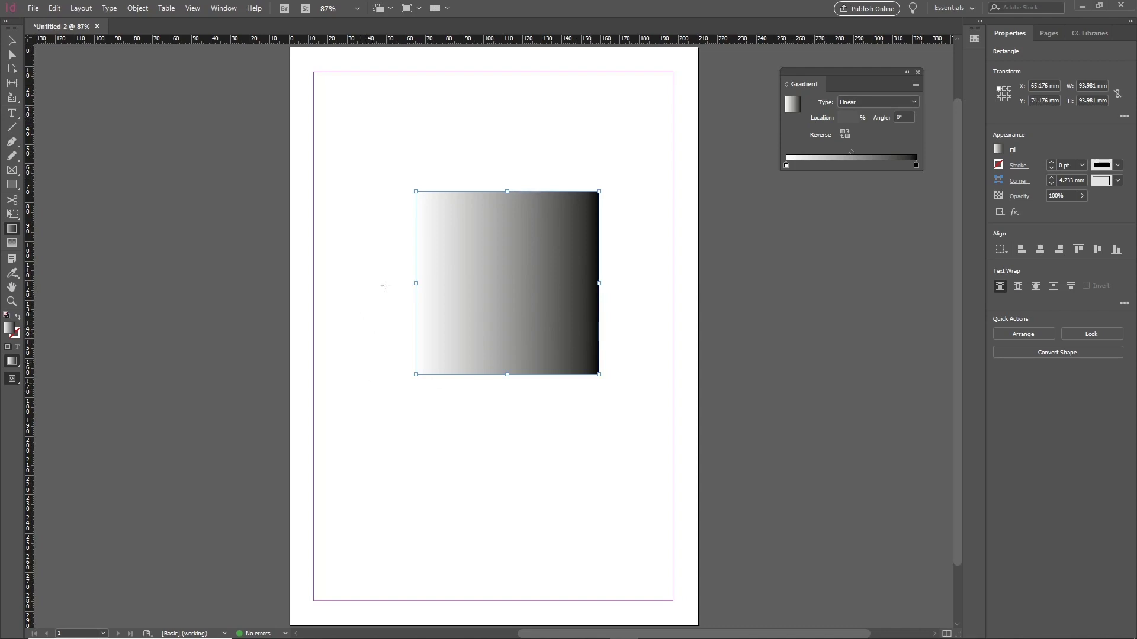
# Redirect the square's gradient with the Gradient Swatch tool from right to left, along both diagonals, and at about 27 to 29° upward
pyautogui.moveTo(600, 266); pyautogui.dragTo(397, 271)
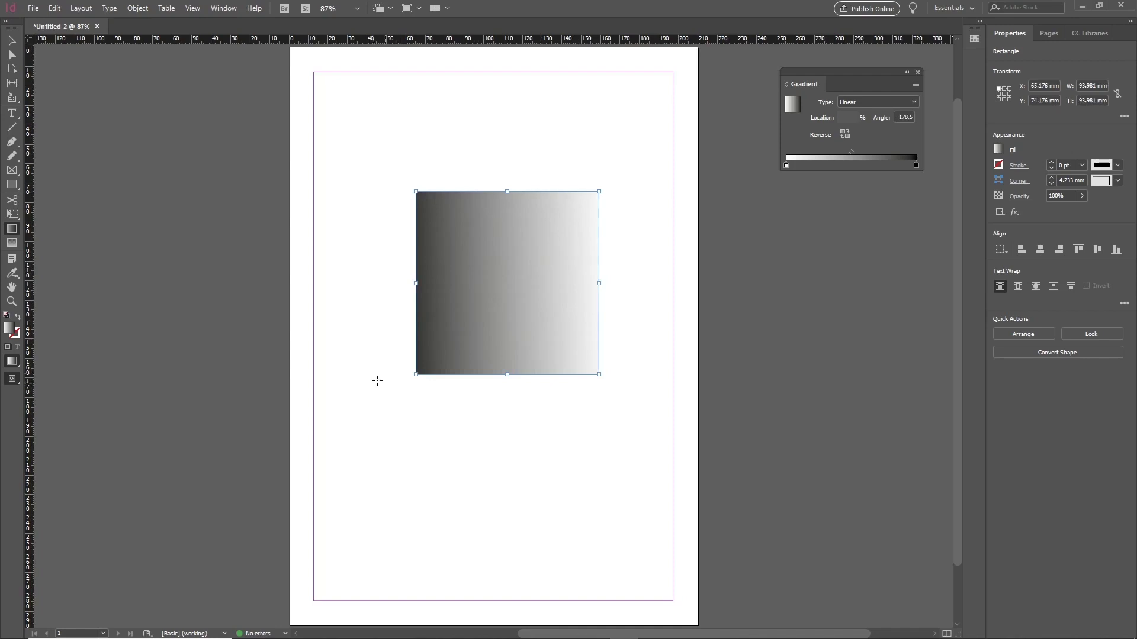
pyautogui.moveTo(404, 391); pyautogui.dragTo(612, 177)
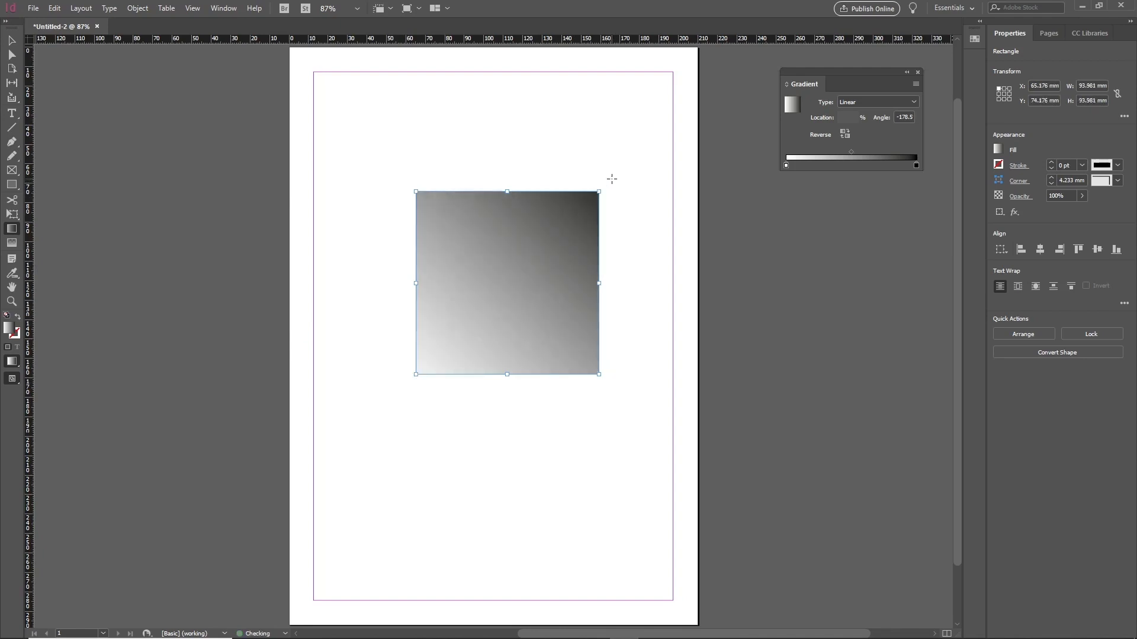
pyautogui.moveTo(390, 186); pyautogui.dragTo(633, 398)
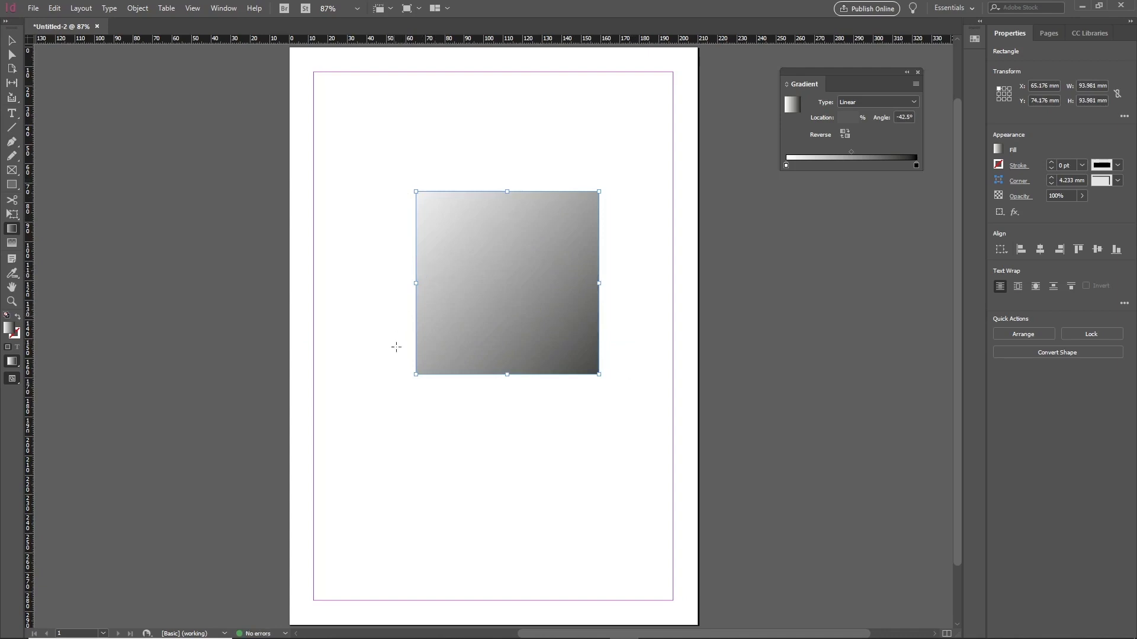
pyautogui.moveTo(396, 347); pyautogui.dragTo(627, 230)
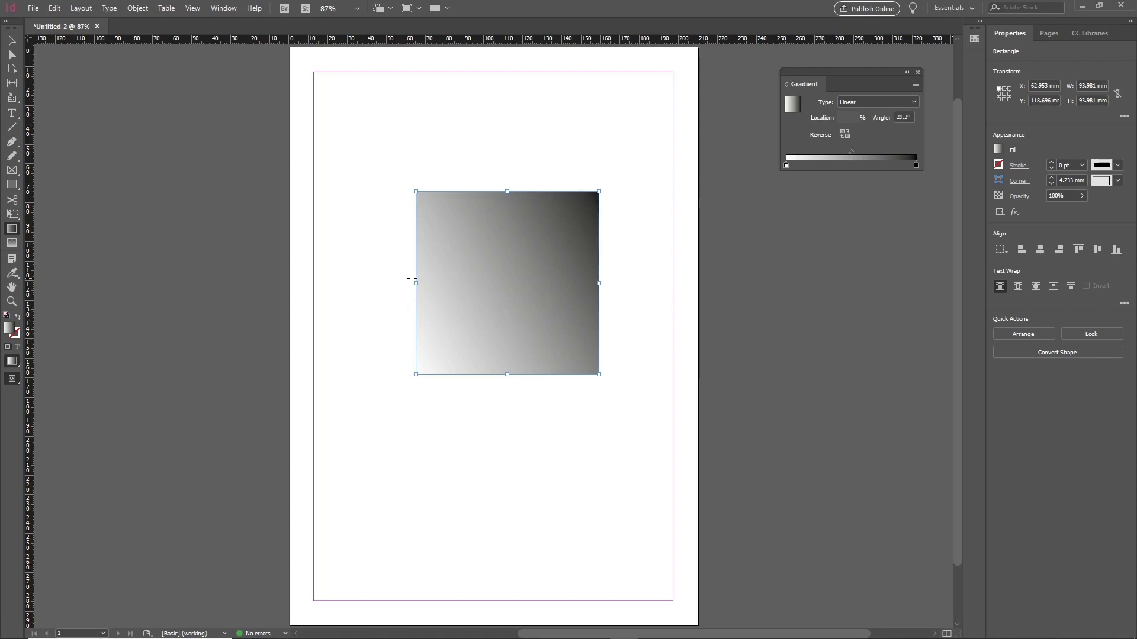
# Redraw the gradient horizontally from just outside the square's left edge to its right edge, at about 0.5°
pyautogui.moveTo(412, 279); pyautogui.dragTo(615, 275)
pyautogui.moveTo(614, 274); pyautogui.dragTo(602, 276)
pyautogui.moveTo(602, 276); pyautogui.dragTo(601, 277)
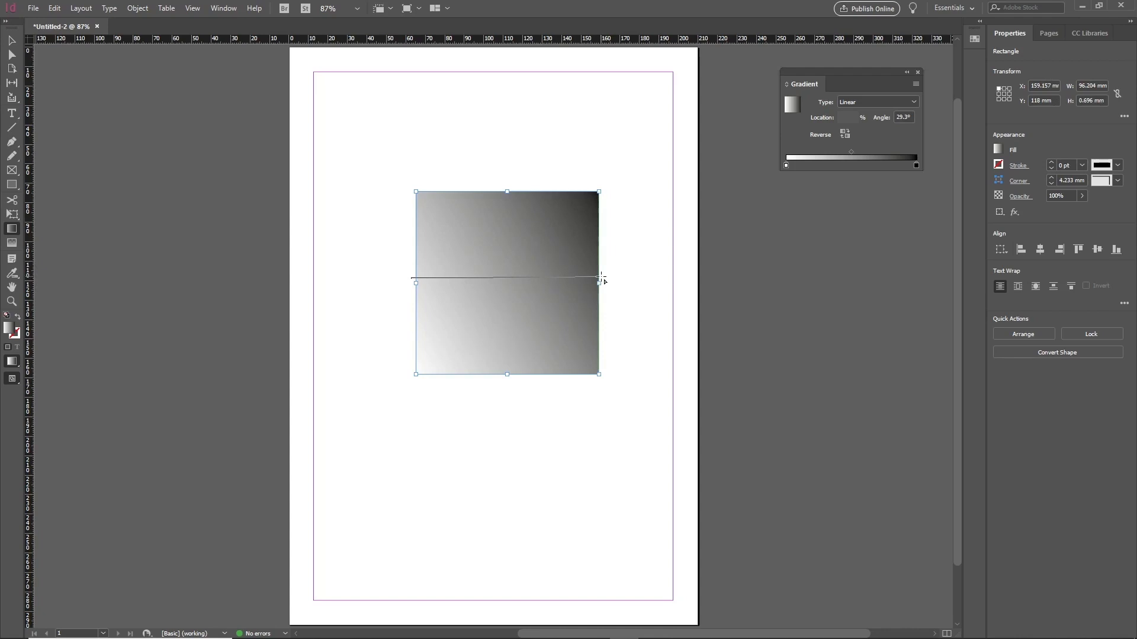
pyautogui.moveTo(601, 276); pyautogui.dragTo(601, 276)
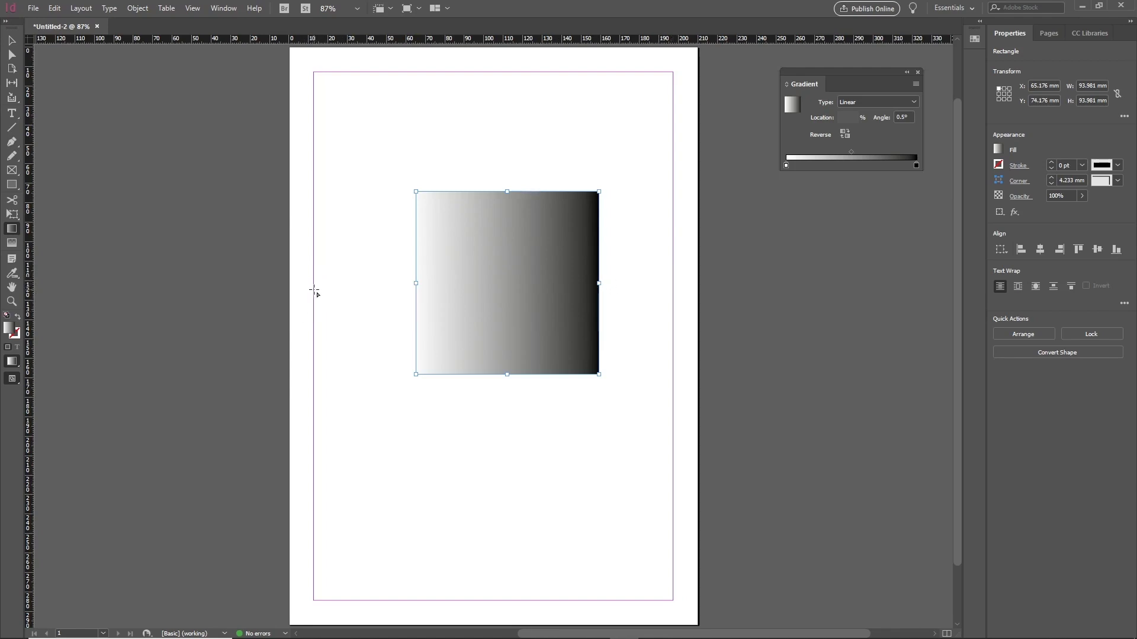
# Compare horizontal gradient lengths on the square, ending with a soft gradient stretched across almost the whole page width at about -0.1°
pyautogui.moveTo(312, 293); pyautogui.dragTo(674, 286)
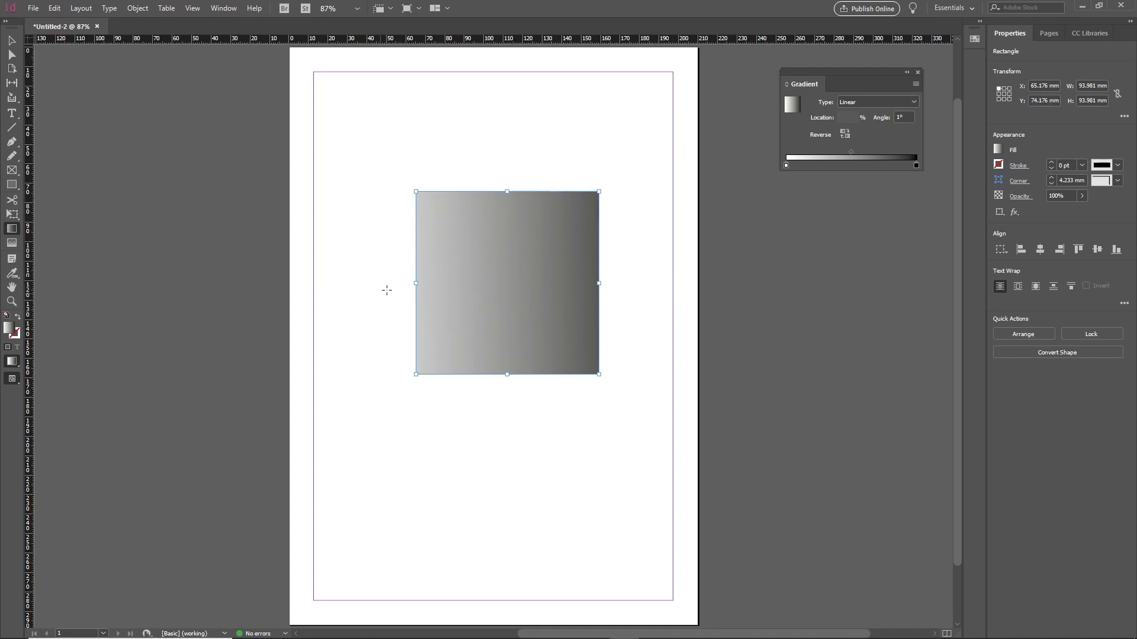
pyautogui.moveTo(414, 274); pyautogui.dragTo(600, 271)
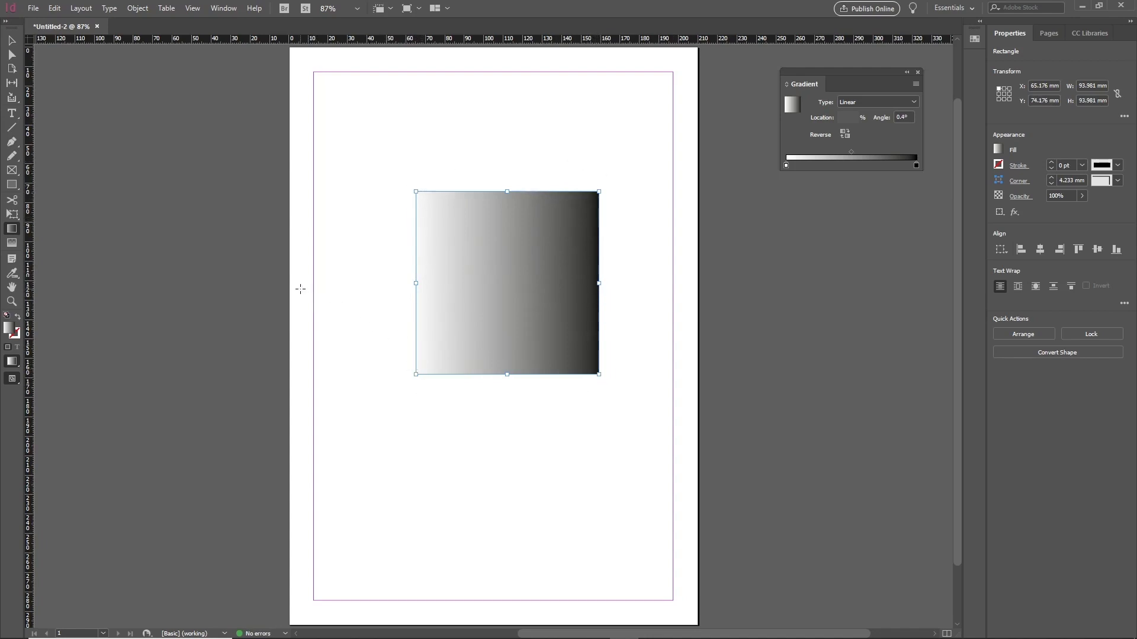
pyautogui.moveTo(301, 288); pyautogui.dragTo(697, 292)
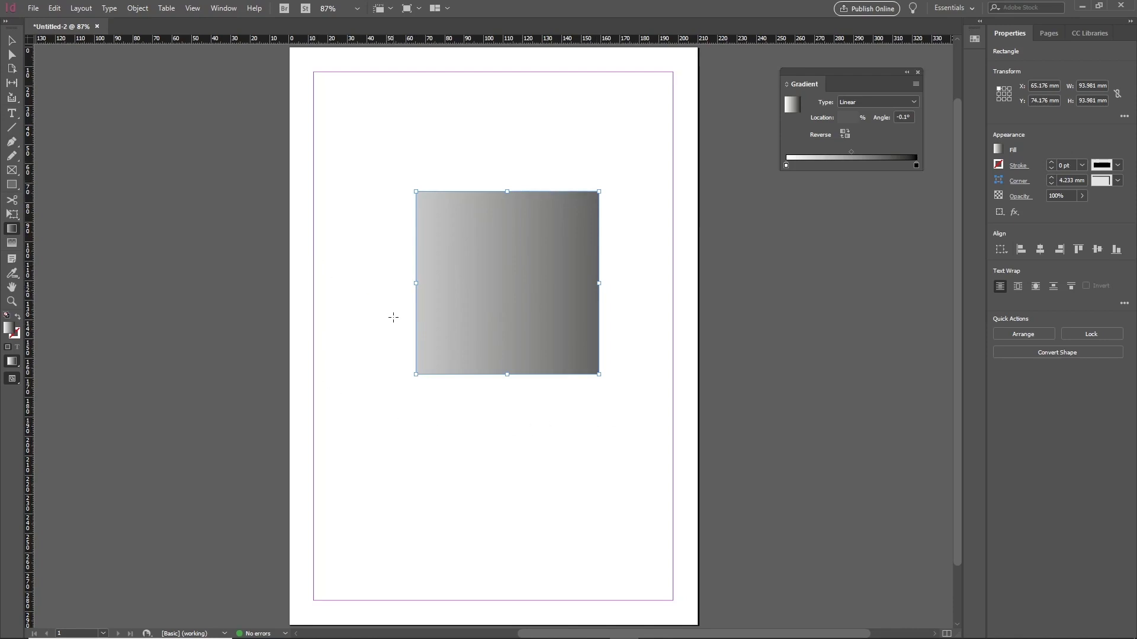
# Try widening the square on both sides to about 201 mm and redrawing a 0° gradient across its full width
pyautogui.press('v')
pyautogui.moveTo(415, 283); pyautogui.dragTo(302, 295)
pyautogui.moveTo(601, 284); pyautogui.dragTo(693, 287)
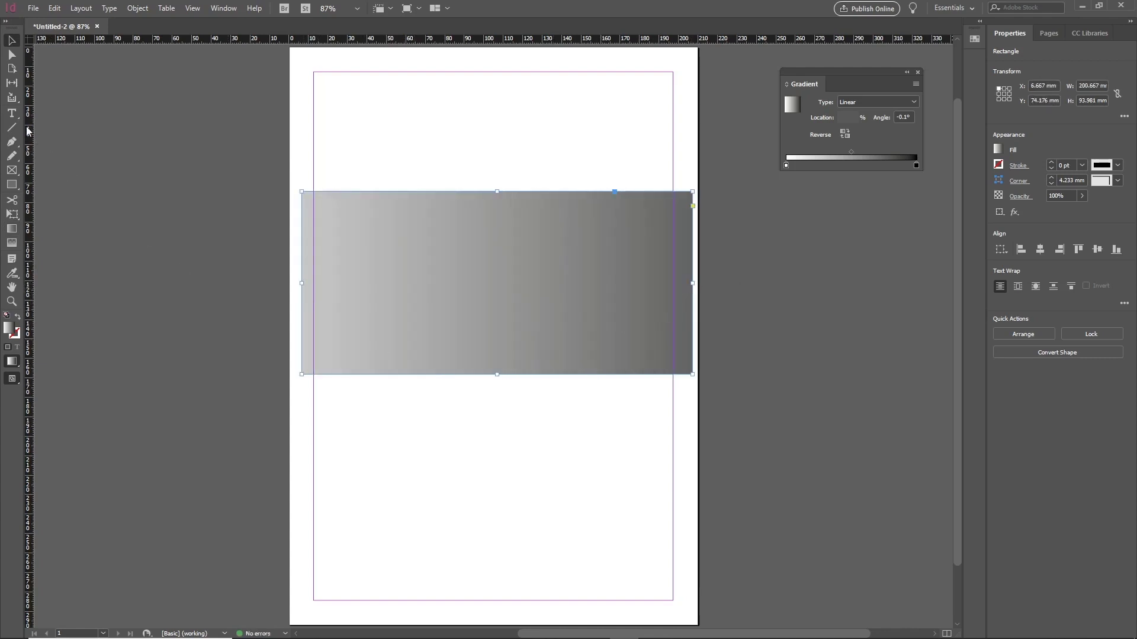
pyautogui.click(15, 235)
pyautogui.moveTo(293, 285); pyautogui.dragTo(697, 285)
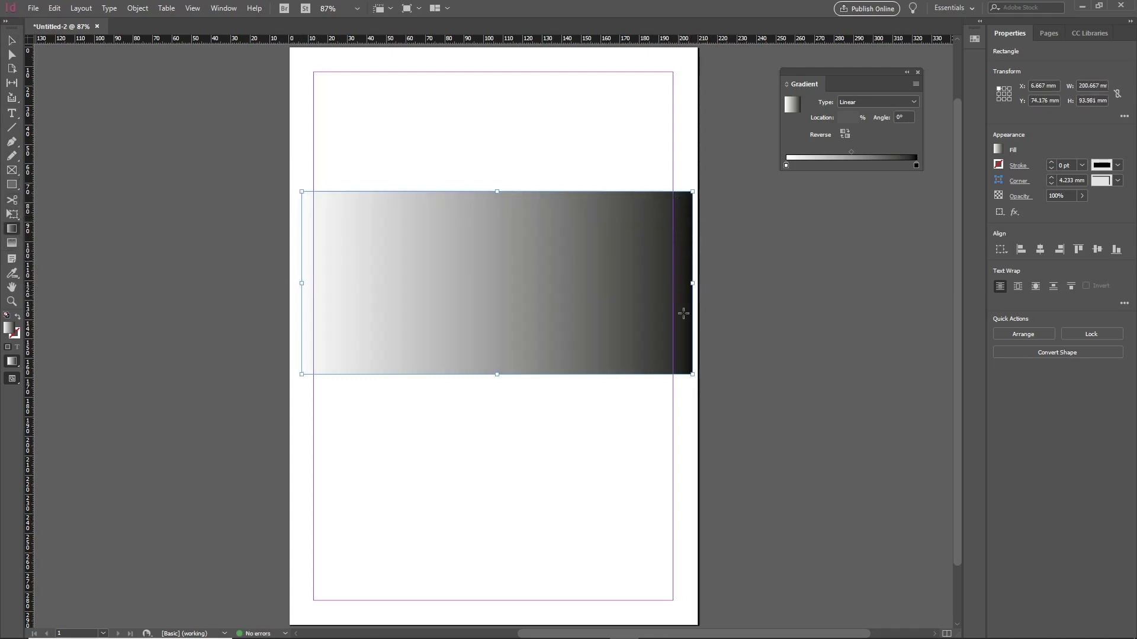
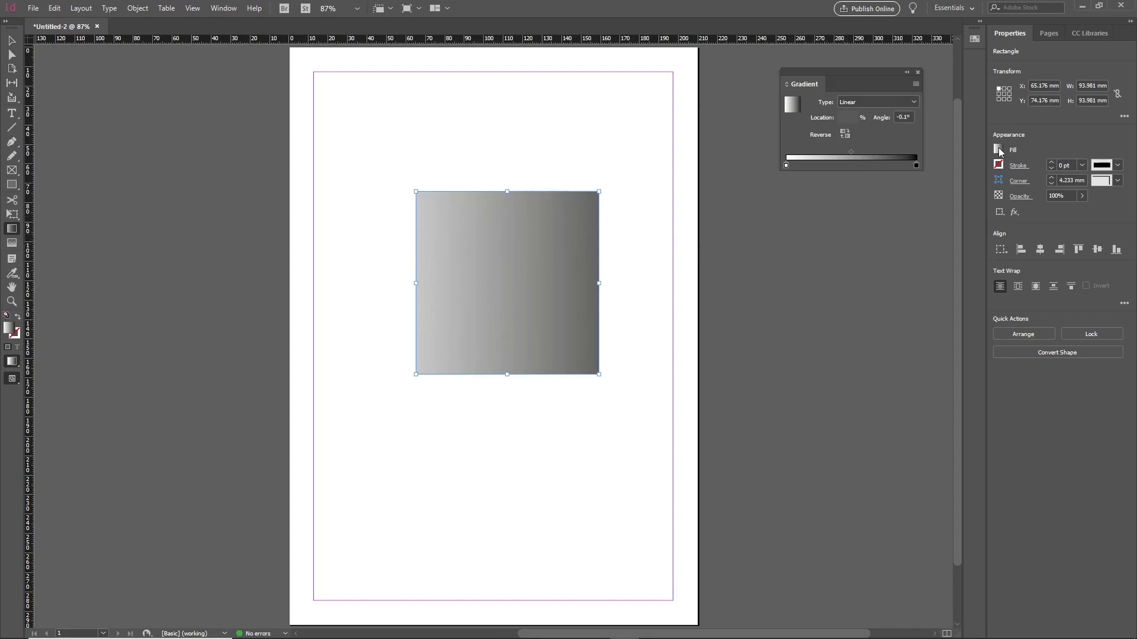
# Bring back the colour swatches and position the gradient settings below them so both are accessible
pyautogui.click(974, 40)
pyautogui.moveTo(795, 73); pyautogui.dragTo(828, 308)
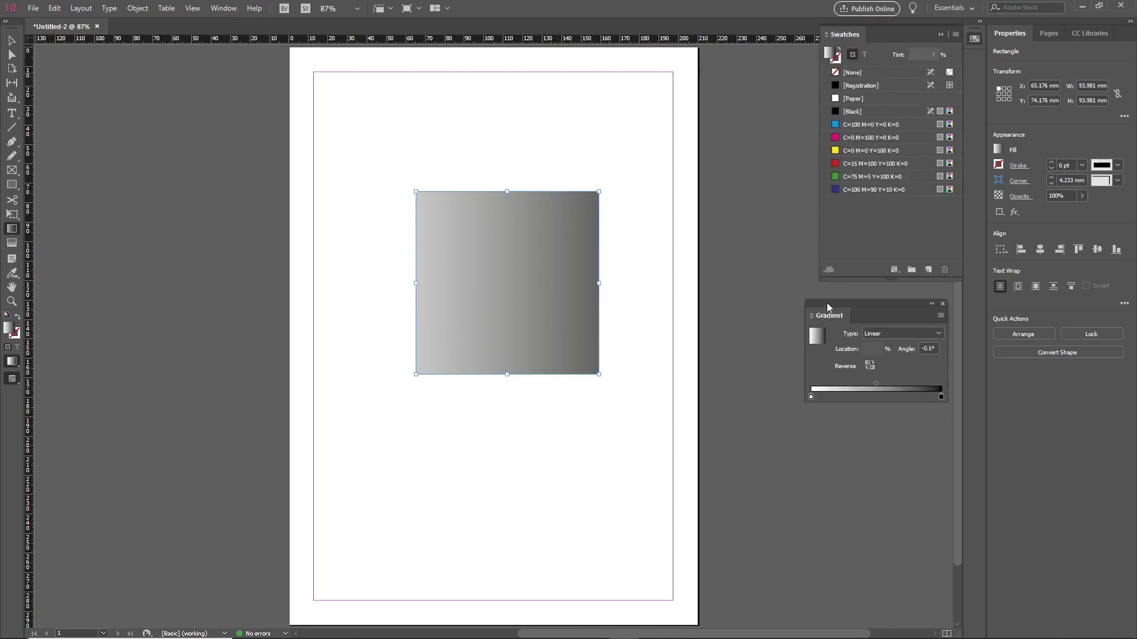
pyautogui.click(974, 39)
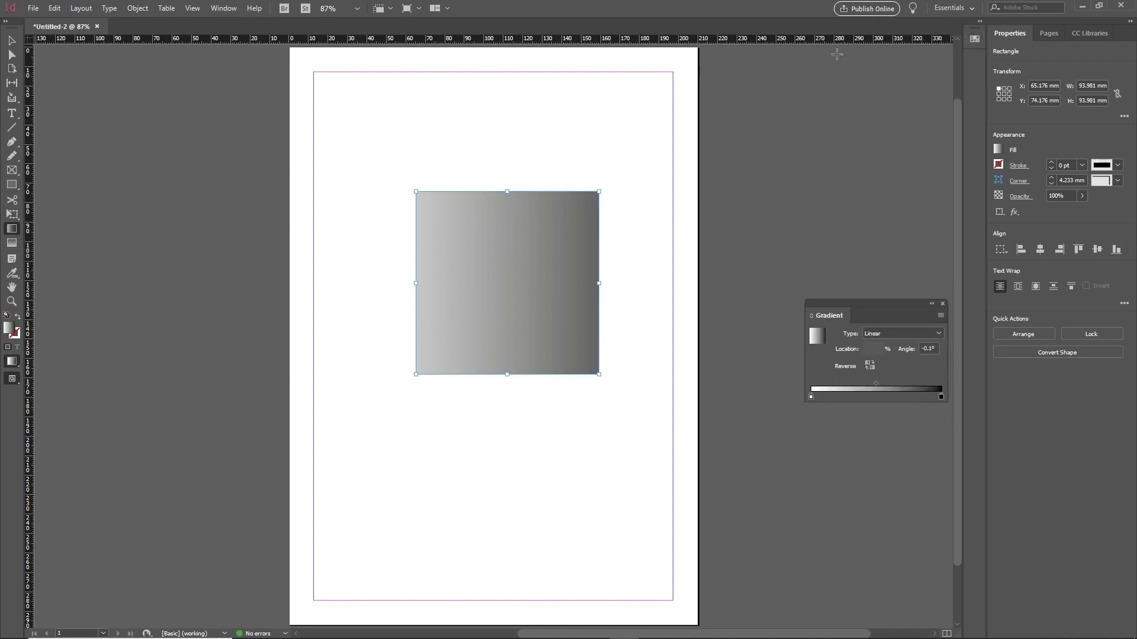
pyautogui.click(228, 10)
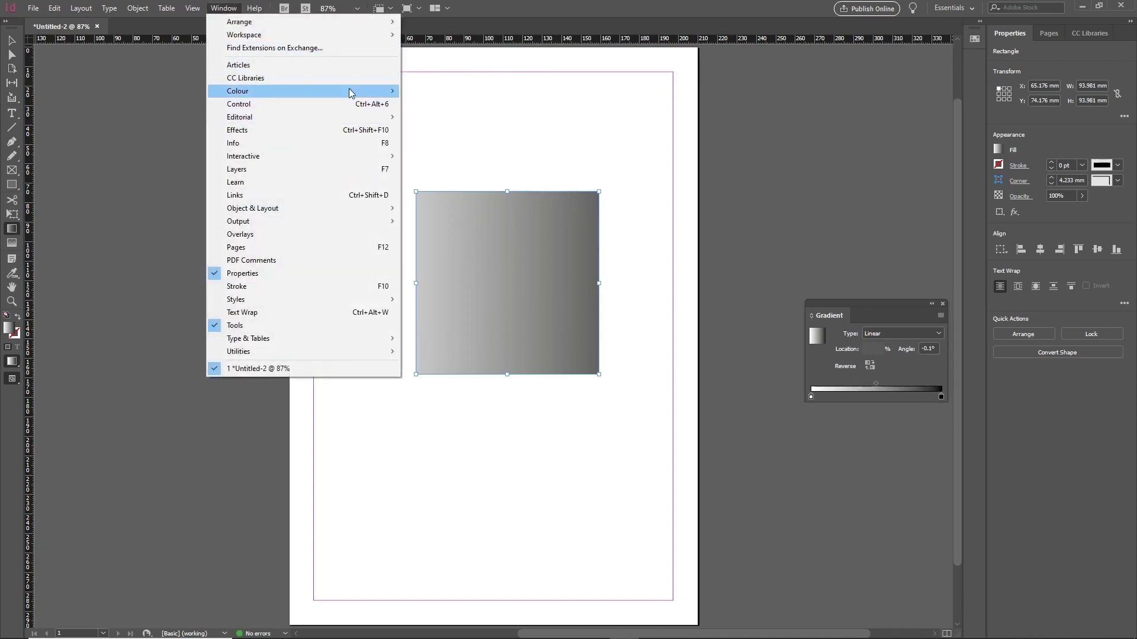
pyautogui.moveTo(360, 91)
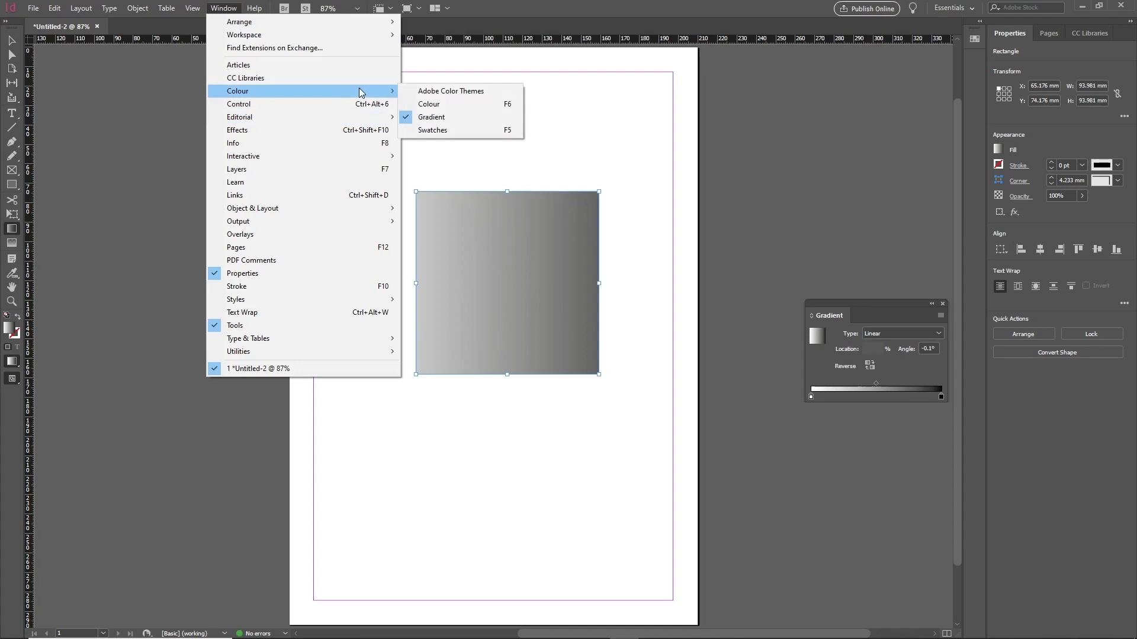
pyautogui.click(482, 131)
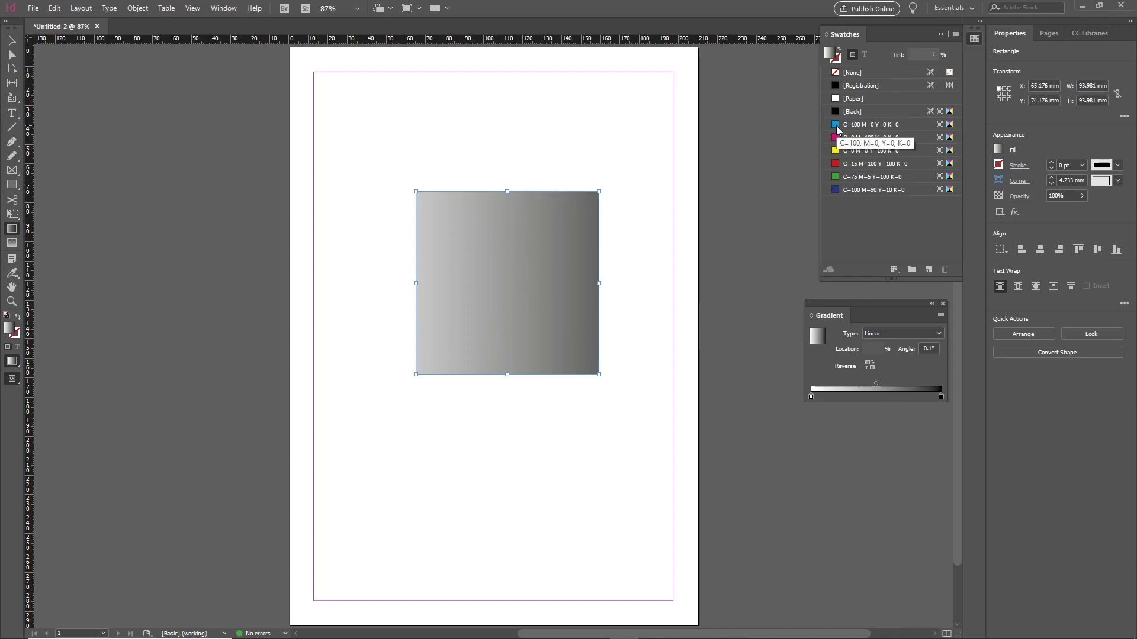
# Set the gradient's white starting stop at 0% to the cyan swatch C=100 M=0 Y=0 K=0
pyautogui.moveTo(838, 129); pyautogui.dragTo(807, 401)
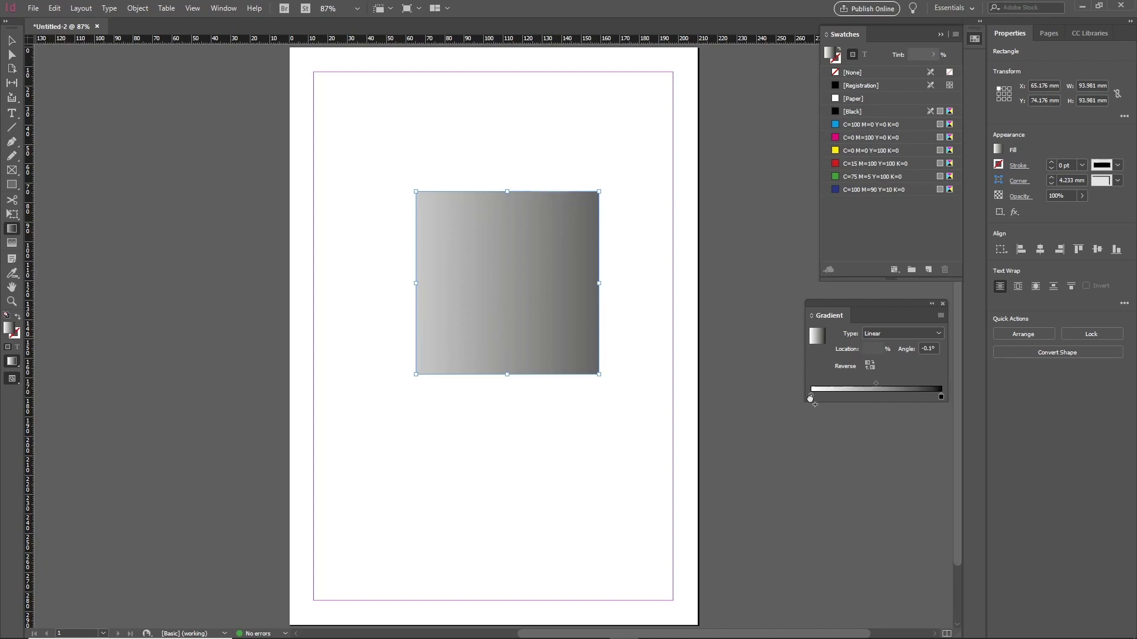
pyautogui.moveTo(810, 398)
pyautogui.mouseDown()
pyautogui.moveTo(820, 398)
pyautogui.moveTo(801, 423)
pyautogui.moveTo(810, 397)
pyautogui.mouseUp()
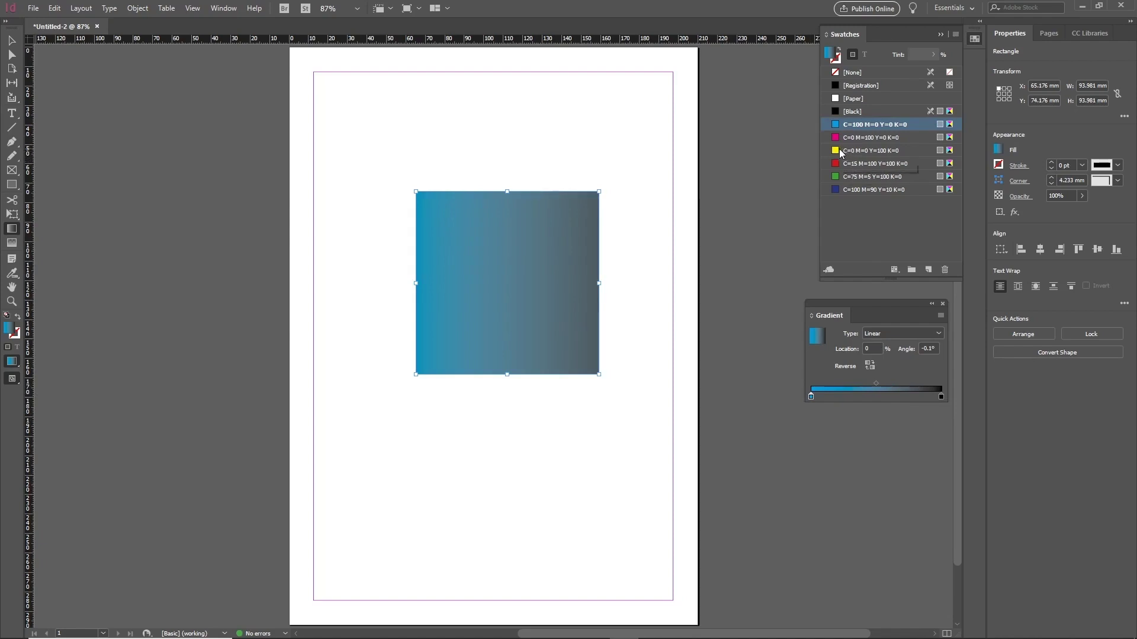
# Set the gradient's end stop at 100% to the magenta swatch C=0 M=100 Y=0 K=0 and select each stop to check its colour
pyautogui.moveTo(841, 151); pyautogui.dragTo(950, 401)
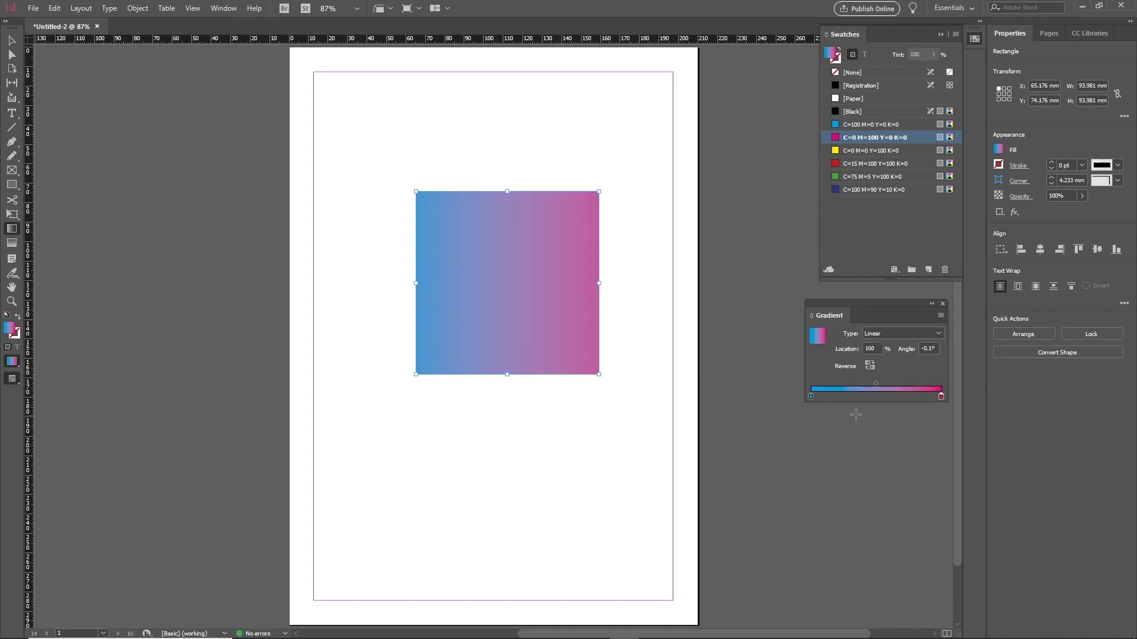
pyautogui.click(810, 397)
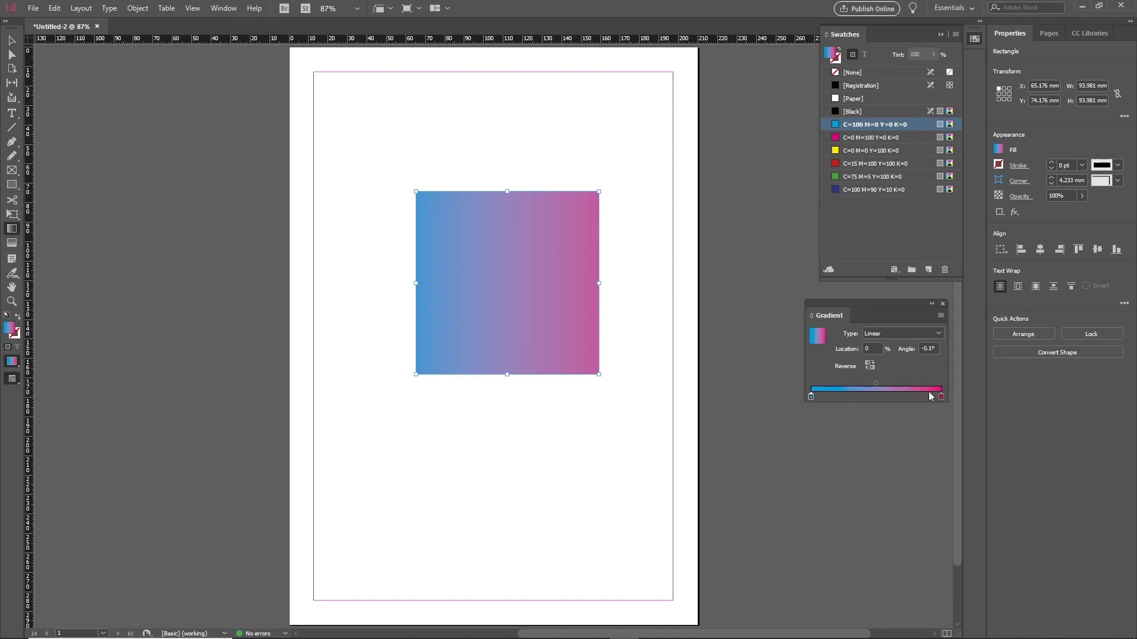
pyautogui.moveTo(940, 396)
pyautogui.mouseDown()
pyautogui.moveTo(875, 401)
pyautogui.moveTo(941, 396)
pyautogui.mouseUp()
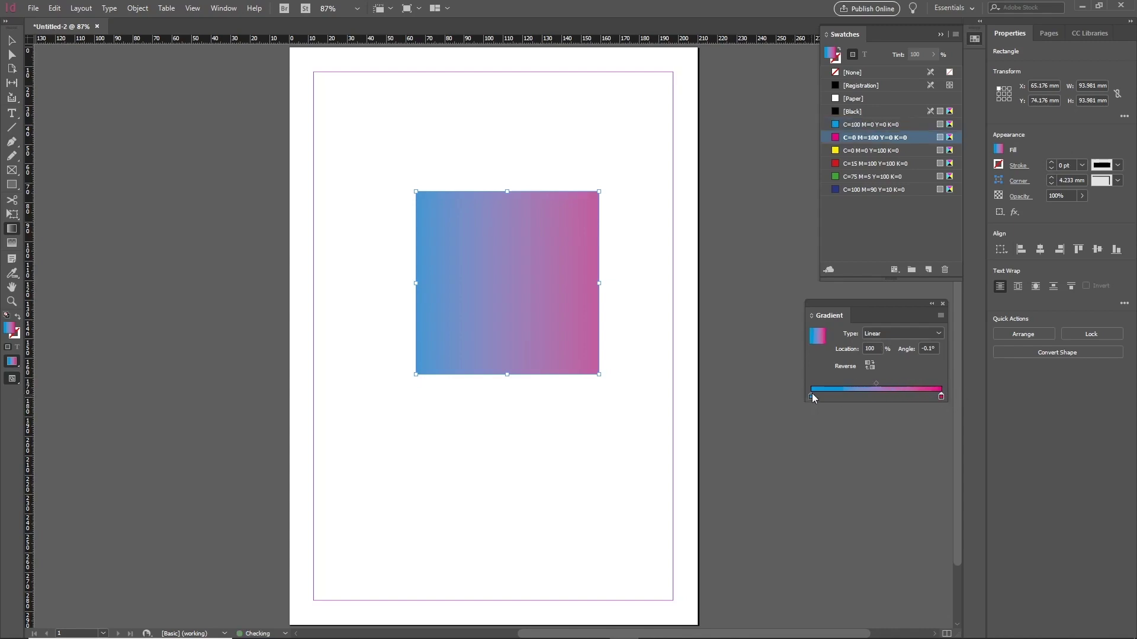
pyautogui.click(811, 396)
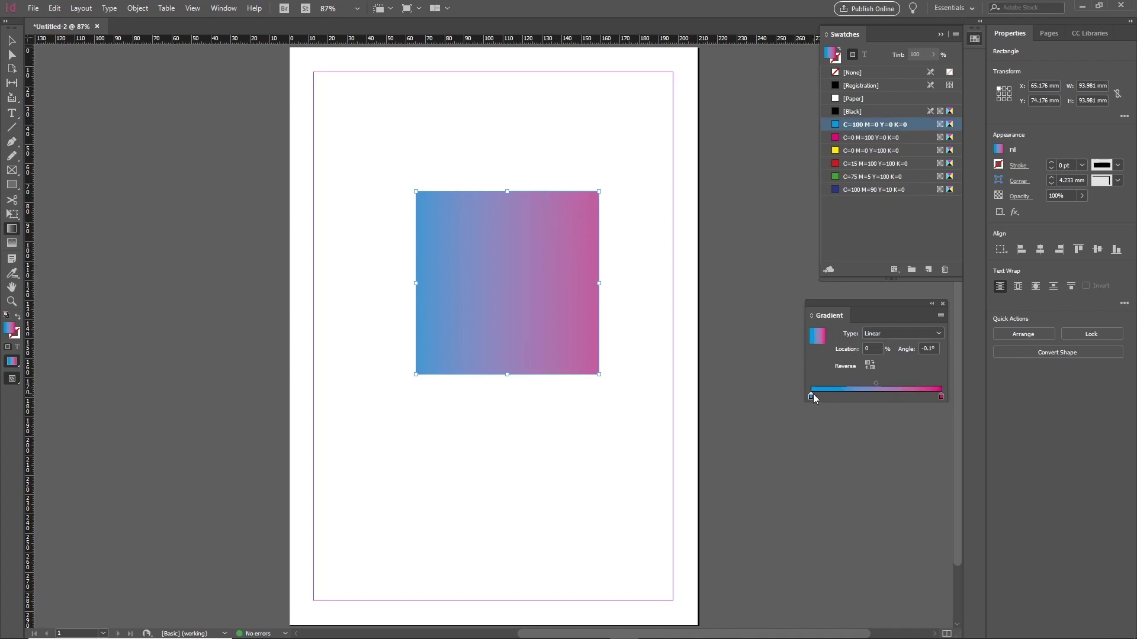
# Try tightening the blend with the cyan stop at about 29.5%, the magenta stop at about 87.3% and the midpoint at about 34.6%
pyautogui.moveTo(813, 394); pyautogui.dragTo(850, 396)
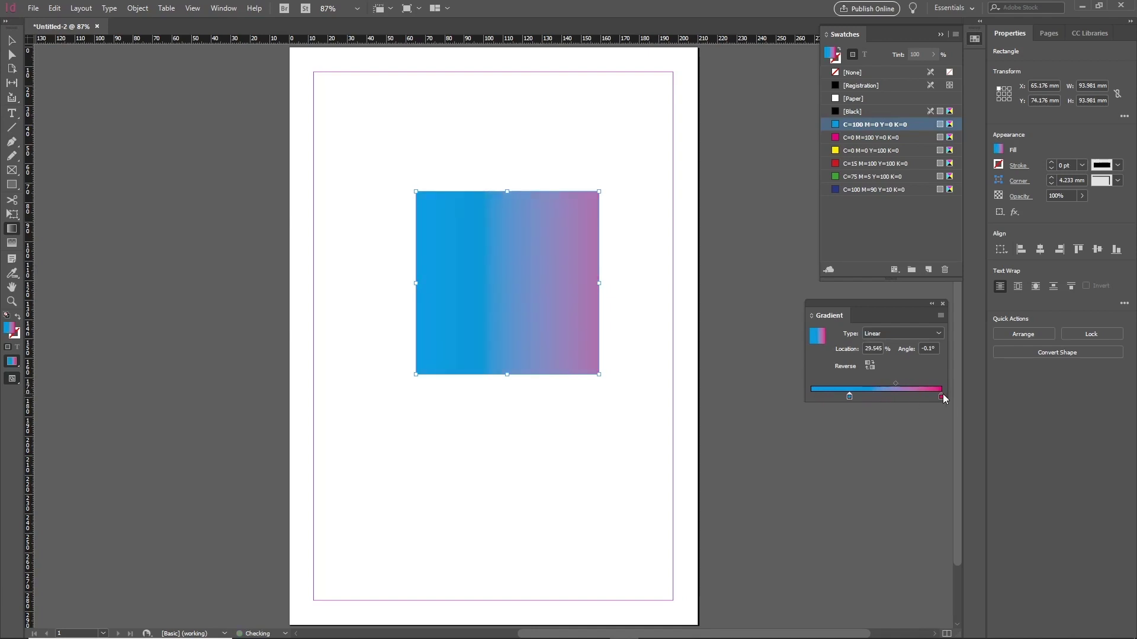
pyautogui.moveTo(943, 394); pyautogui.dragTo(925, 396)
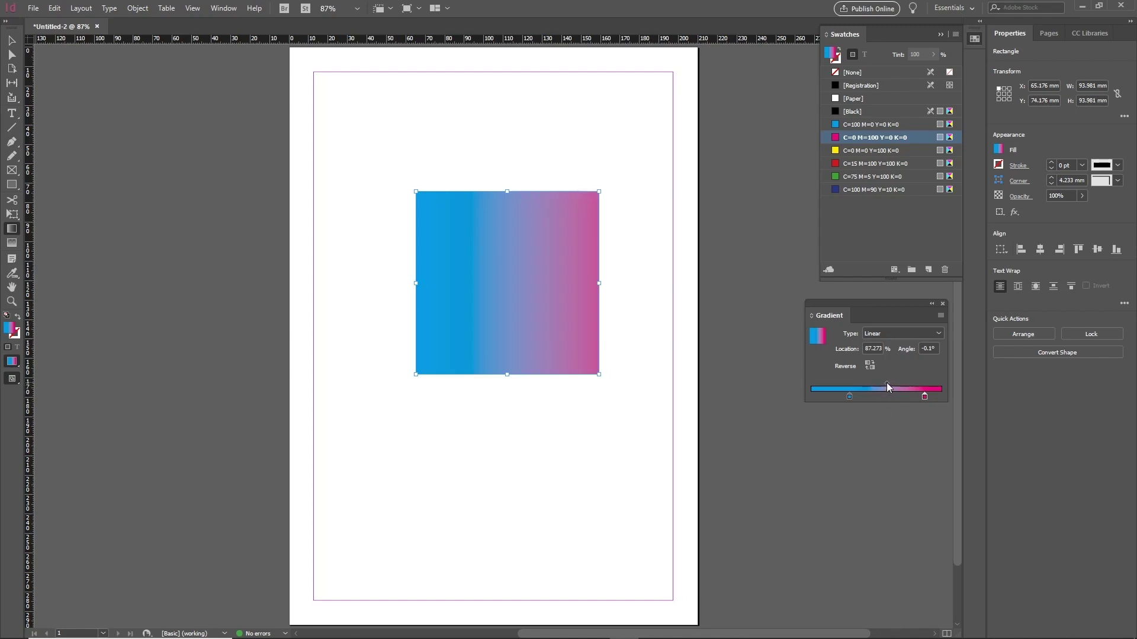
pyautogui.moveTo(886, 383)
pyautogui.mouseDown()
pyautogui.moveTo(868, 383)
pyautogui.moveTo(907, 379)
pyautogui.moveTo(860, 382)
pyautogui.moveTo(894, 380)
pyautogui.moveTo(866, 379)
pyautogui.moveTo(876, 382)
pyautogui.mouseUp()
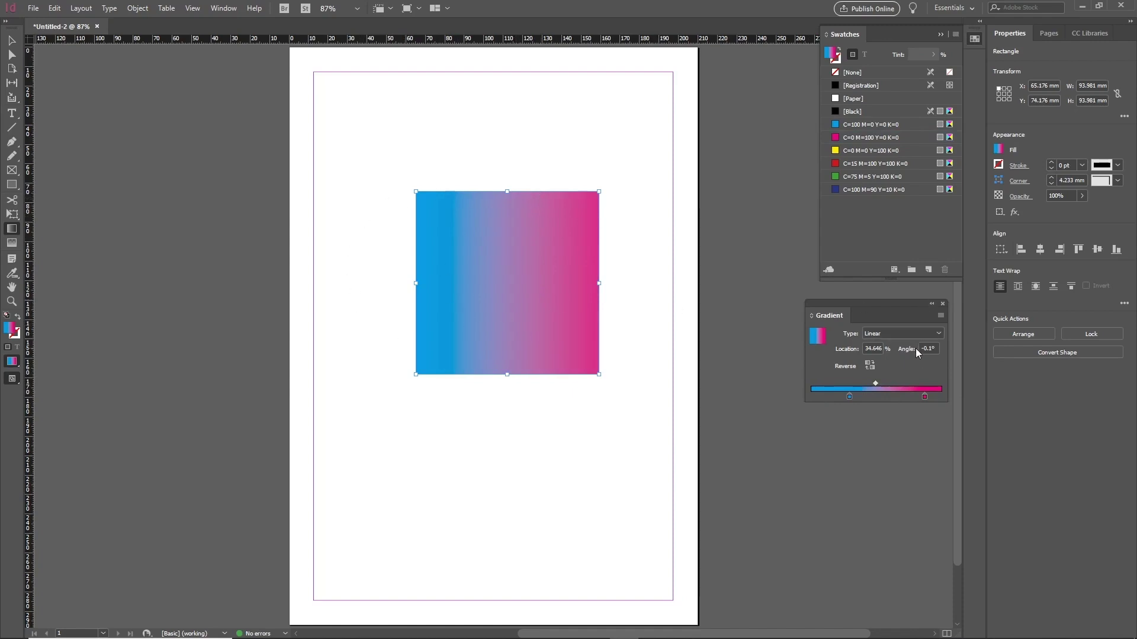
# Return the cyan stop to 0% and the magenta stop to 100%, and recentre the midpoint between them
pyautogui.moveTo(849, 396); pyautogui.dragTo(811, 395)
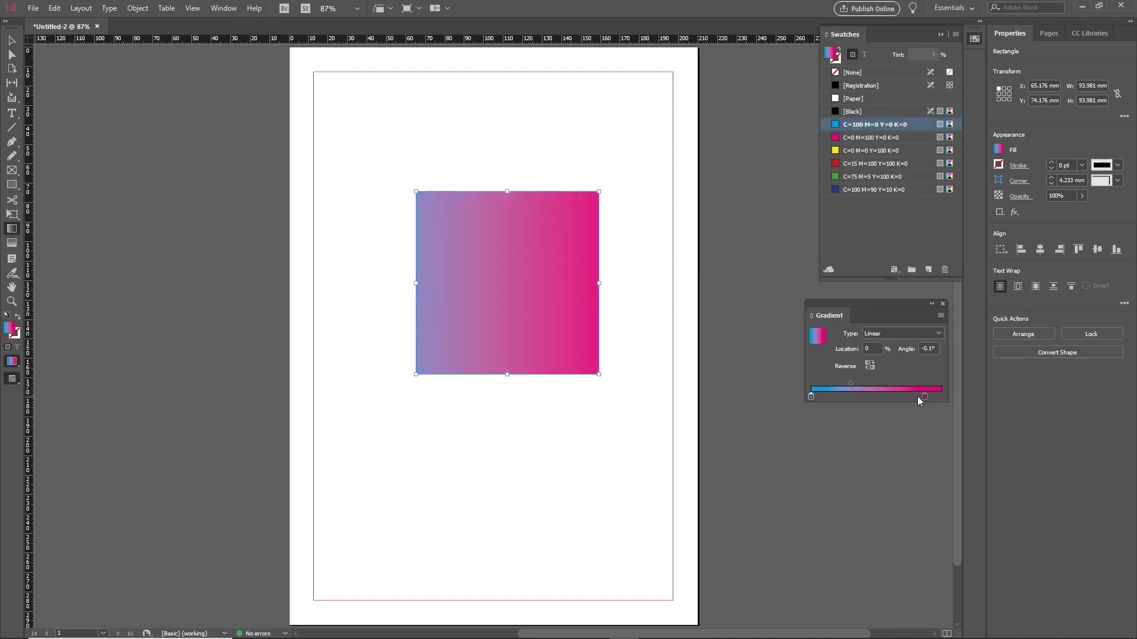
pyautogui.moveTo(924, 395); pyautogui.dragTo(941, 396)
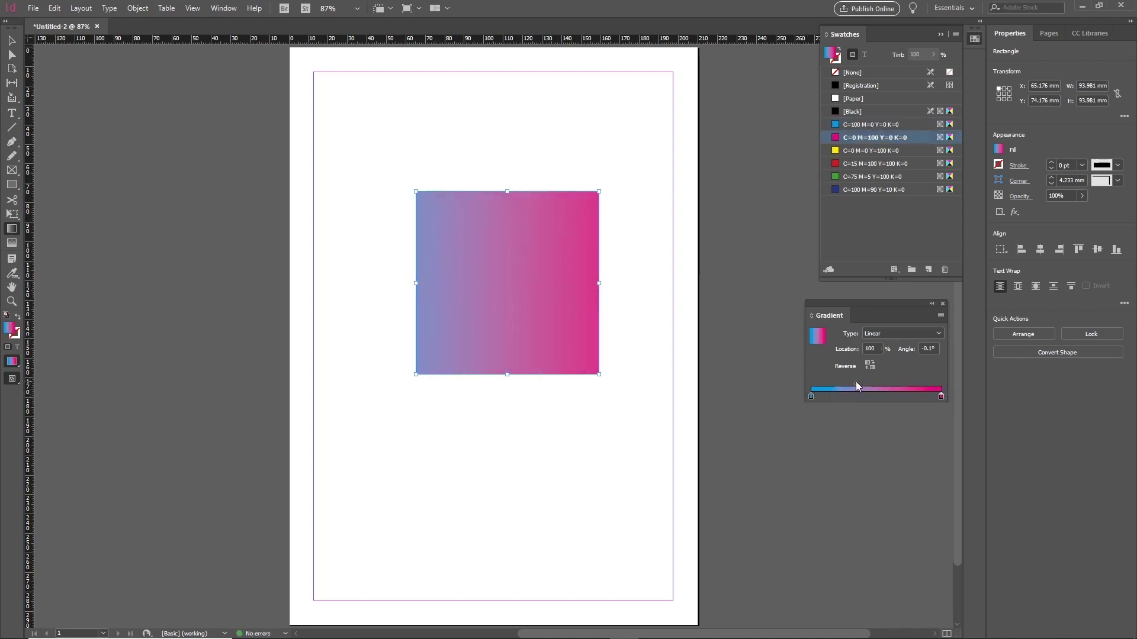
pyautogui.moveTo(856, 383); pyautogui.dragTo(879, 382)
pyautogui.click(881, 348)
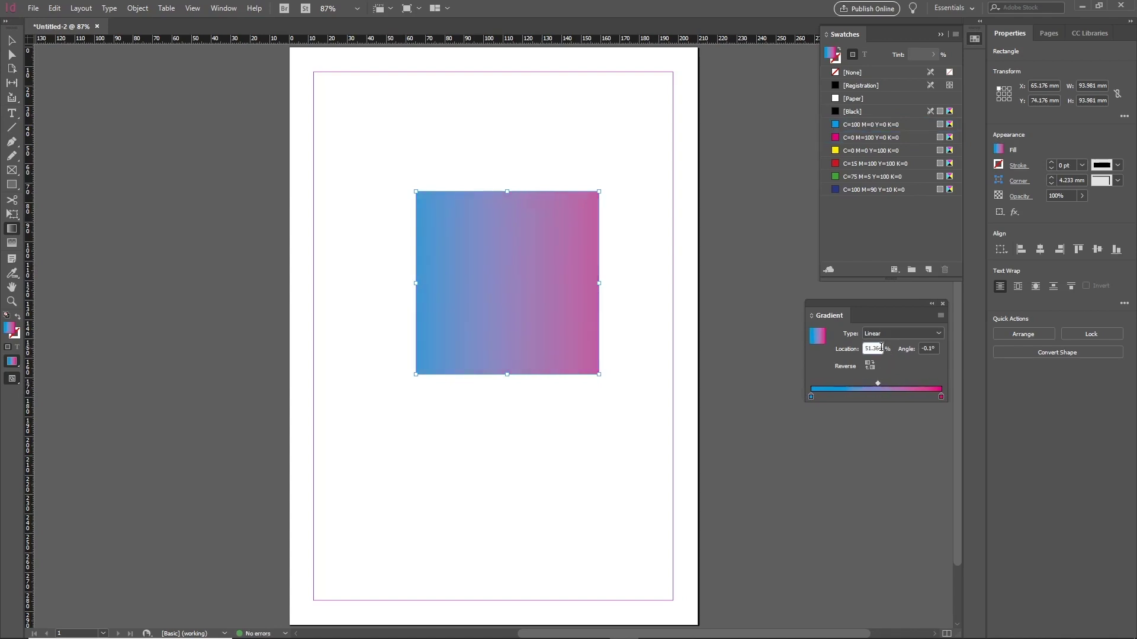
pyautogui.doubleClick(882, 348)
pyautogui.press('Return')
# Add gradient stops: red C=15 M=100 Y=100 K=0 at about 28%, green C=75 M=5 Y=100 K=0 at about 71% and black at about 49%
pyautogui.moveTo(838, 170)
pyautogui.mouseDown()
pyautogui.moveTo(888, 261)
pyautogui.moveTo(850, 393)
pyautogui.mouseUp()
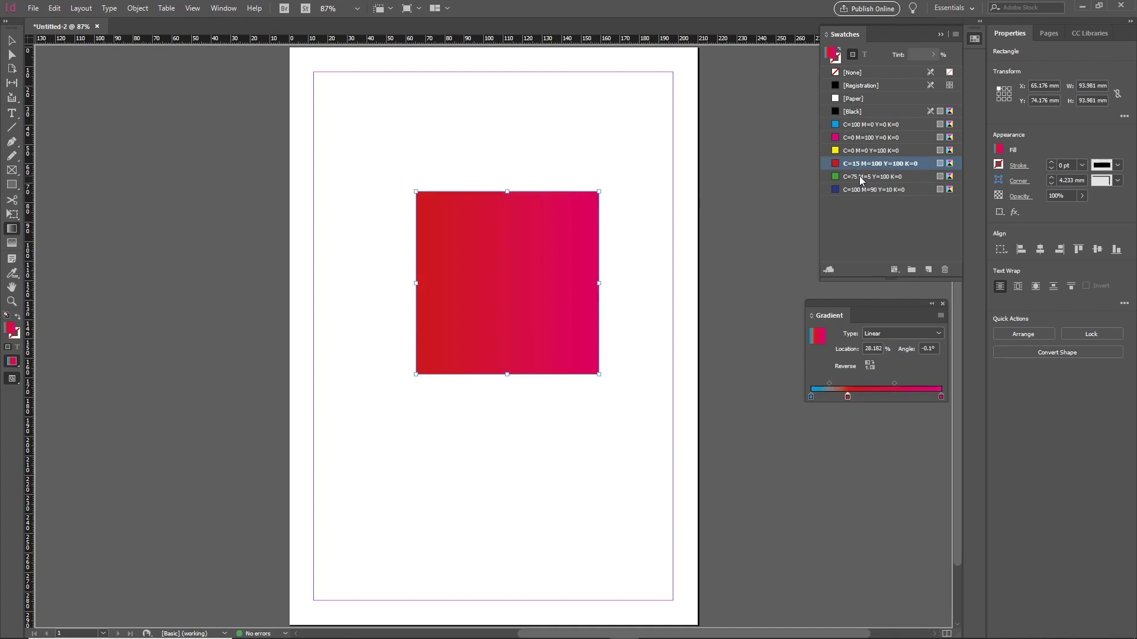
pyautogui.moveTo(859, 175); pyautogui.dragTo(907, 396)
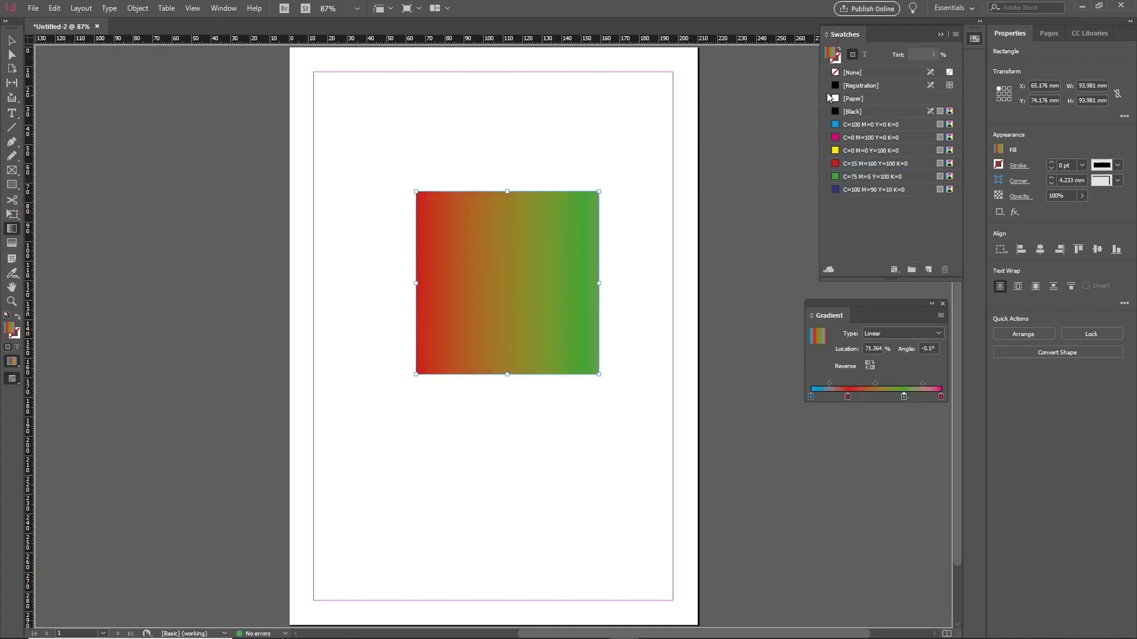
pyautogui.moveTo(867, 176); pyautogui.dragTo(880, 396)
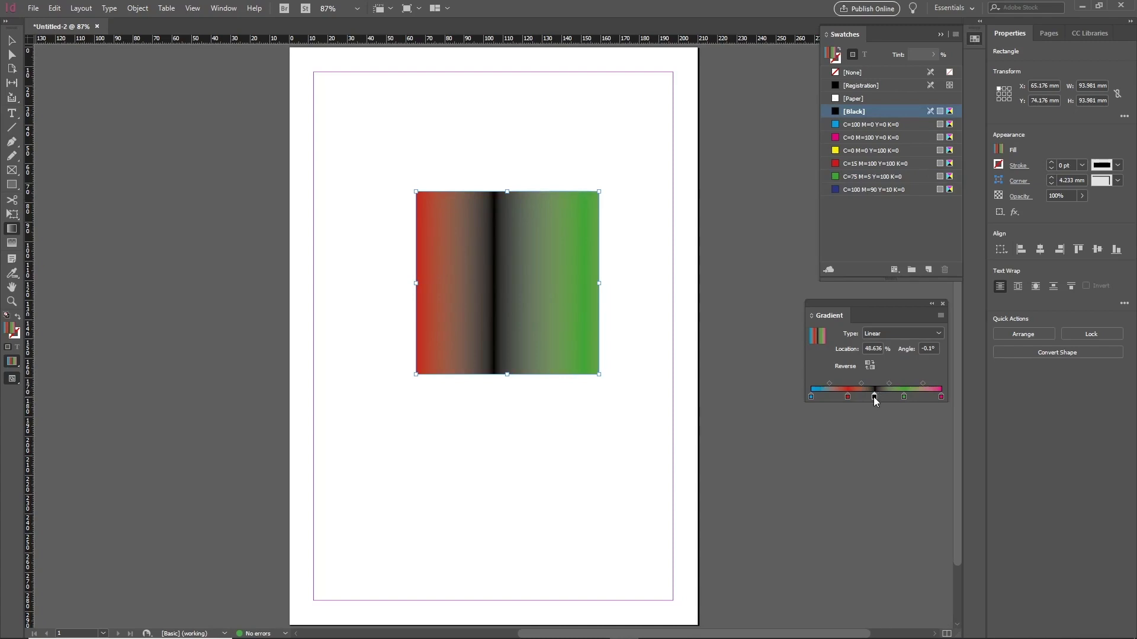
# Remove the black, green and red intermediate stops from the gradient, keeping only the cyan and magenta ends
pyautogui.moveTo(874, 397); pyautogui.dragTo(875, 409)
pyautogui.moveTo(881, 453); pyautogui.dragTo(880, 448)
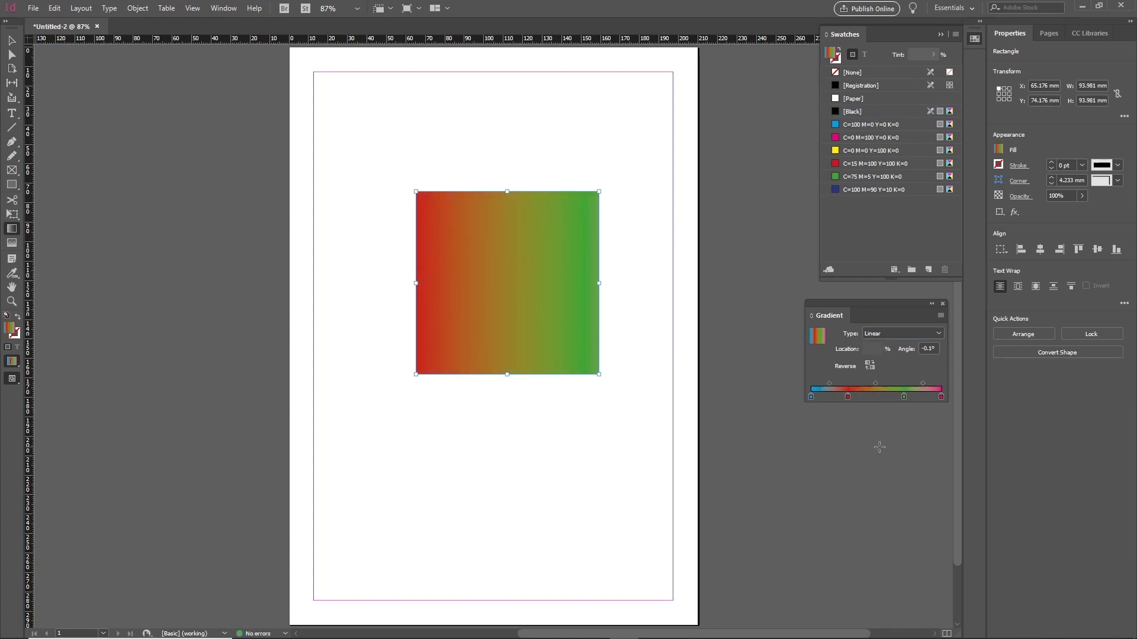
pyautogui.moveTo(847, 396); pyautogui.dragTo(901, 397)
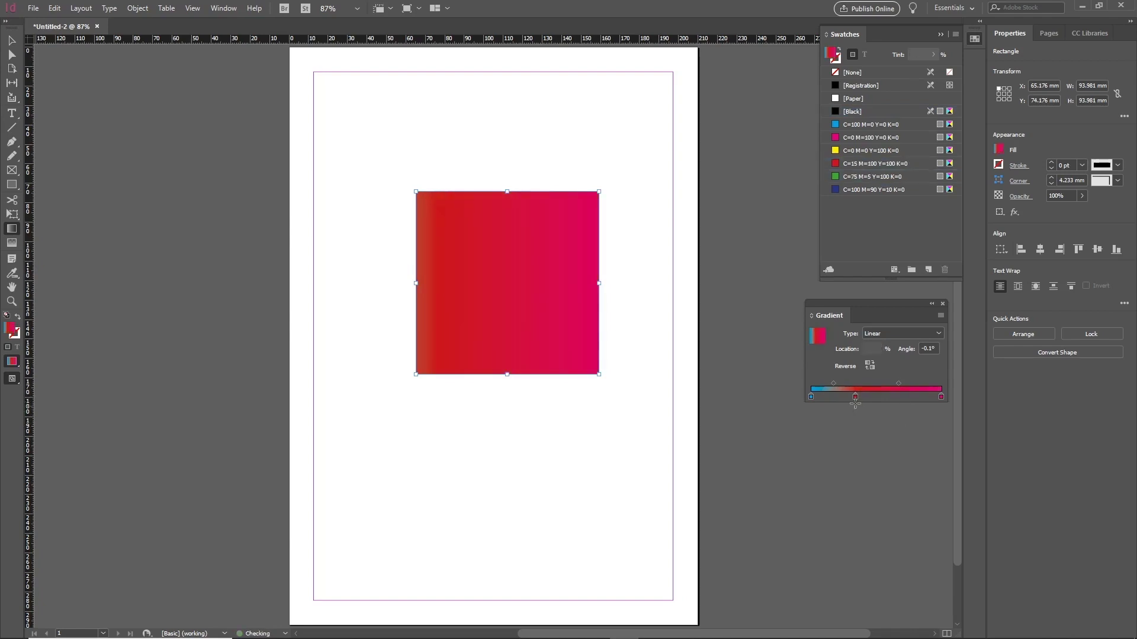
pyautogui.moveTo(856, 397); pyautogui.dragTo(860, 438)
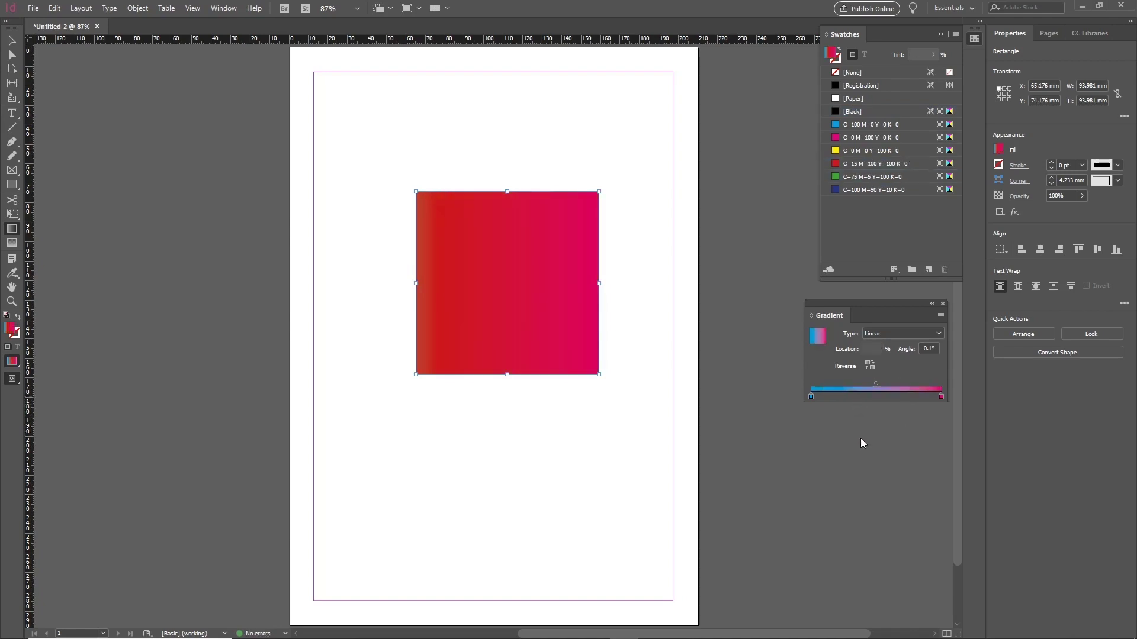
# Set the angle of the square's cyan-to-magenta gradient to 45°
pyautogui.click(937, 348)
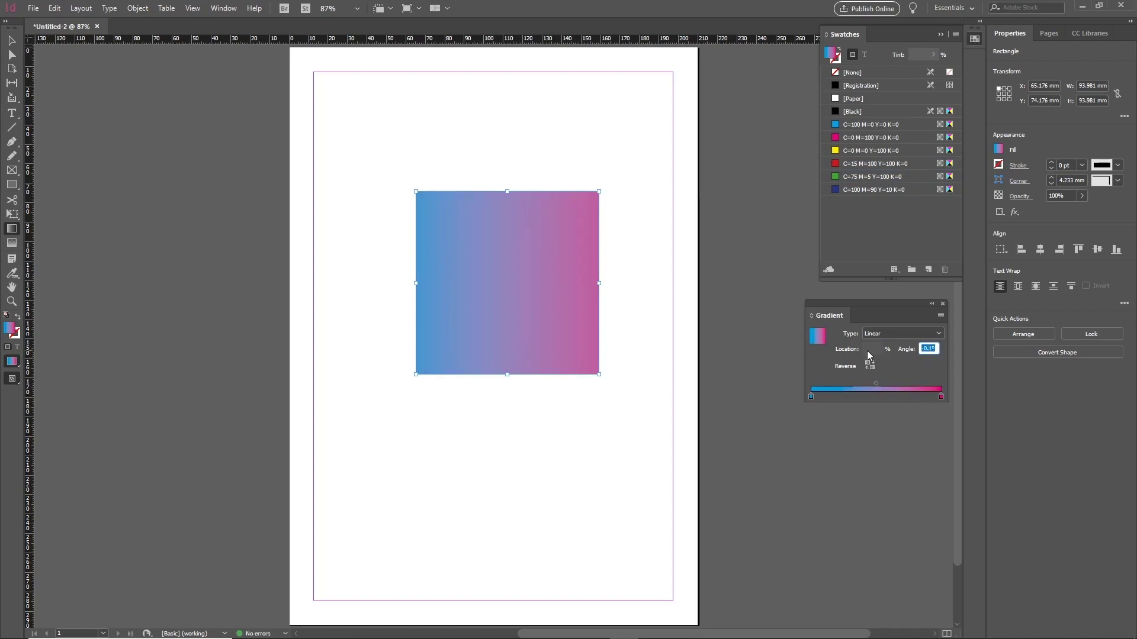
pyautogui.write('45')
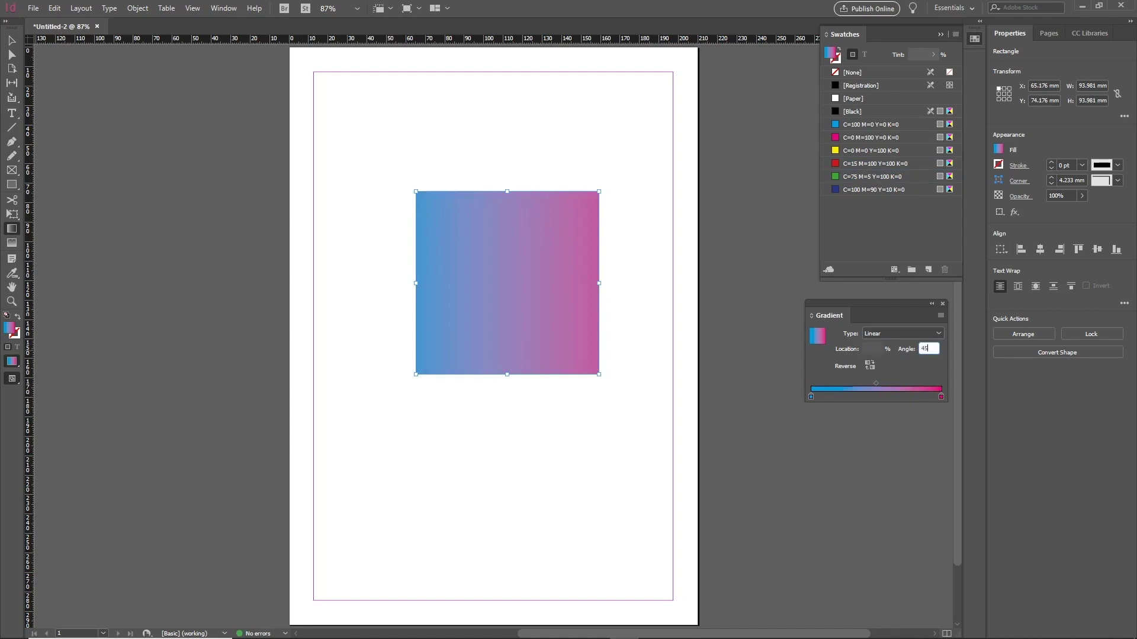
pyautogui.press('Return')
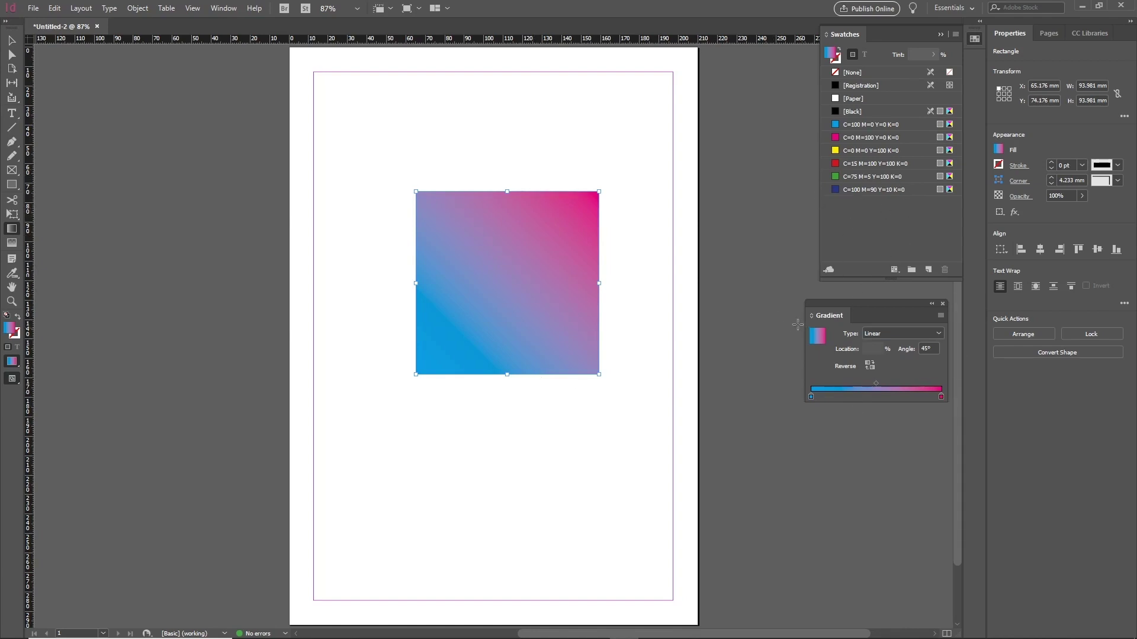
# Save the square's gradient as a new swatch and name it Blue Pink
pyautogui.click(10, 39)
pyautogui.click(927, 270)
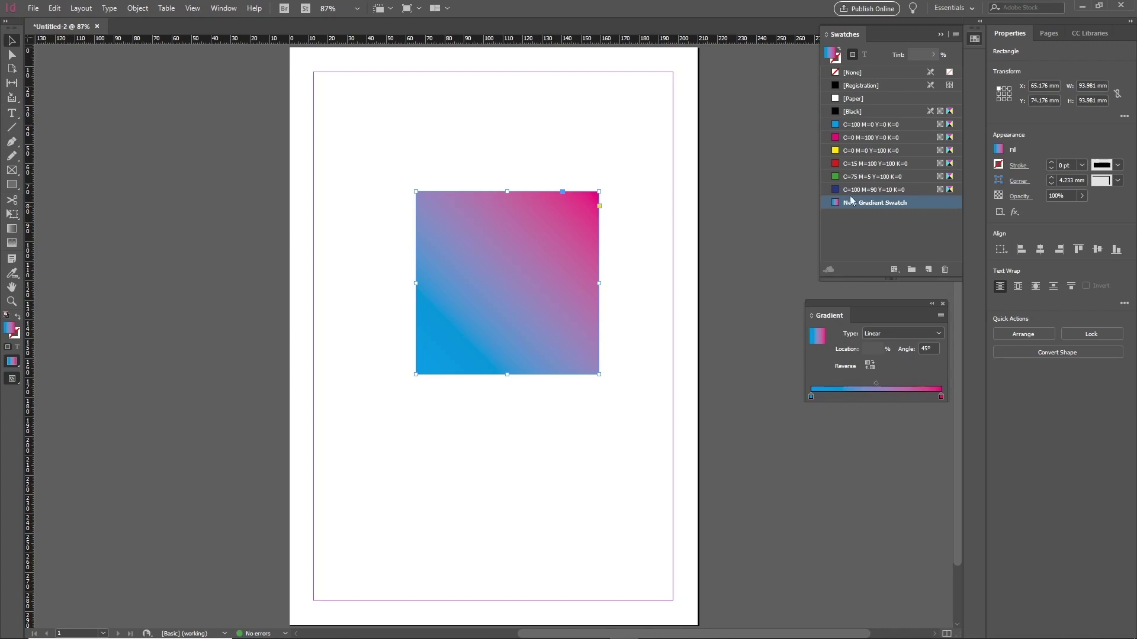
pyautogui.doubleClick(895, 203)
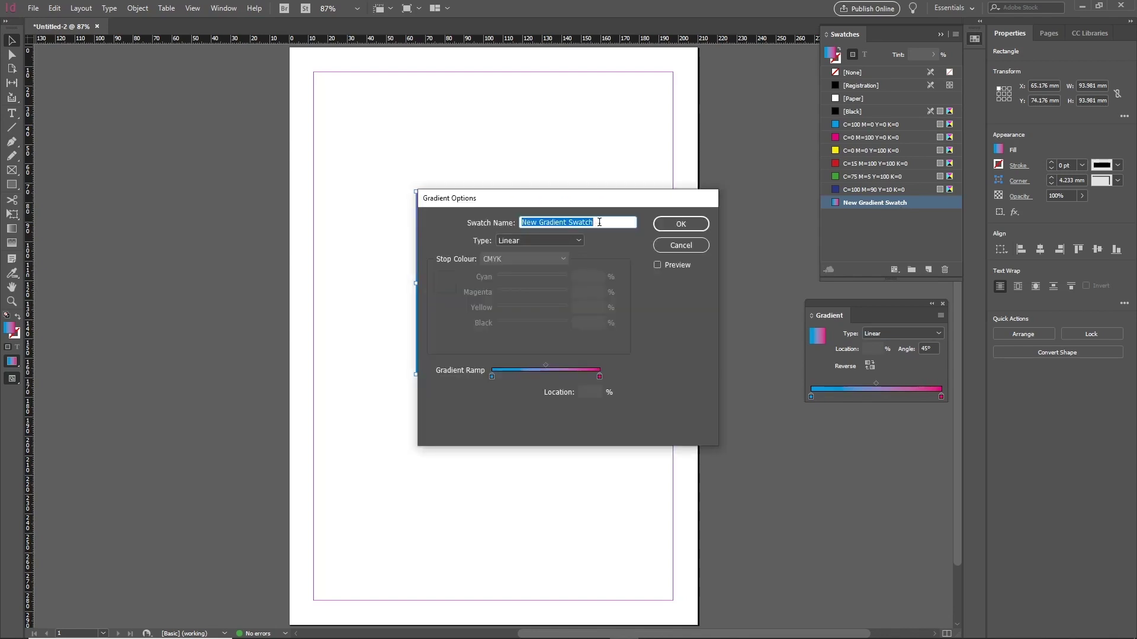
pyautogui.write('B')
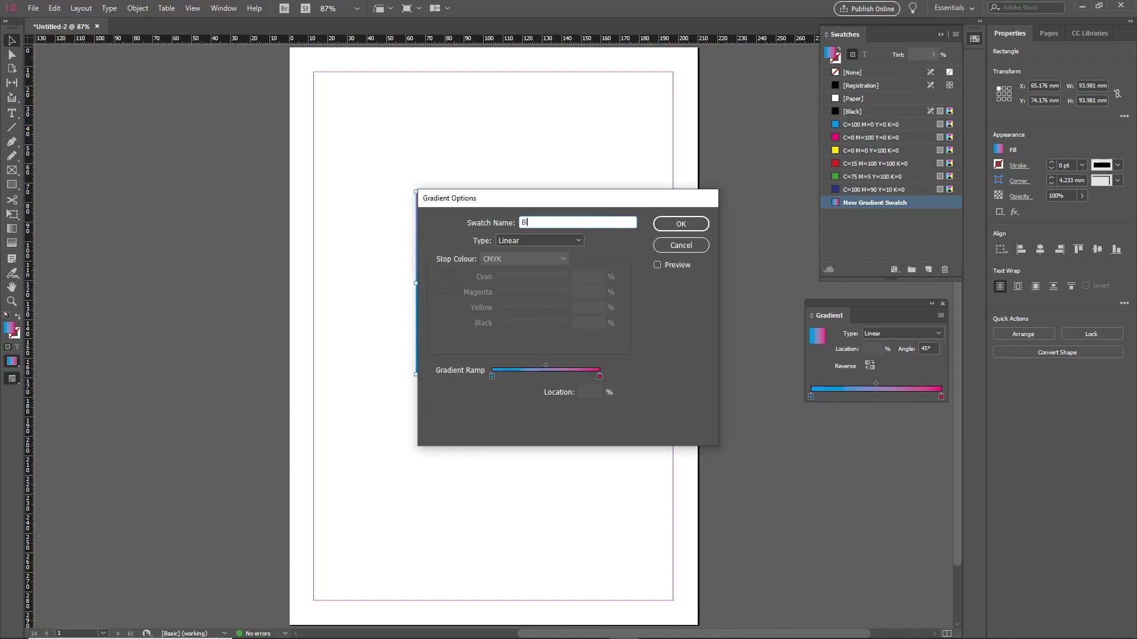
pyautogui.write('lue Pink')
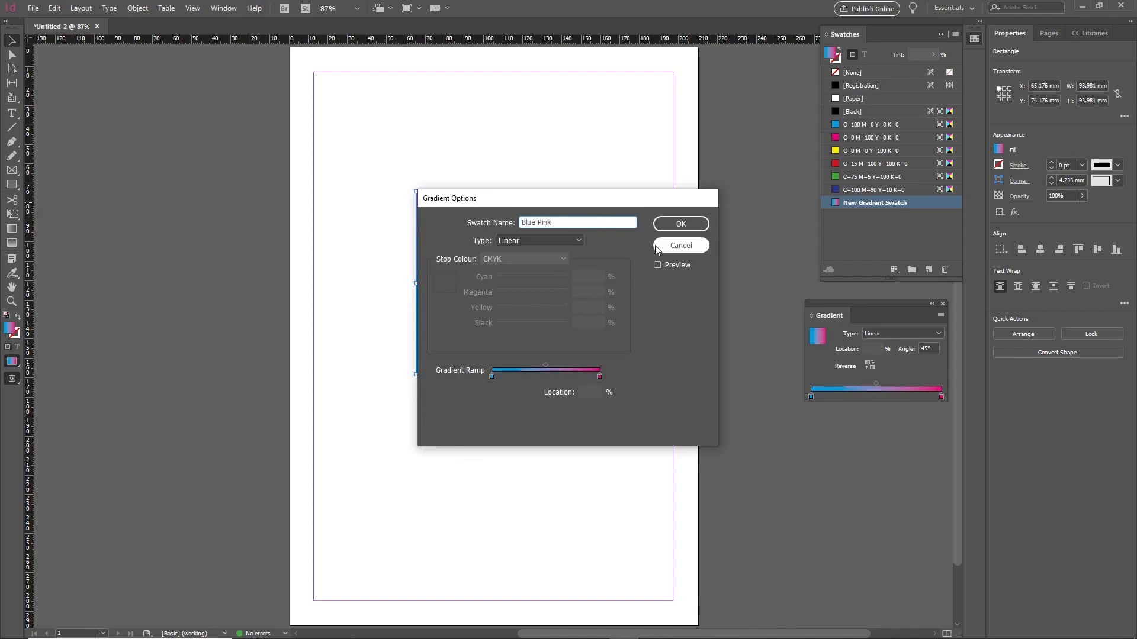
pyautogui.click(680, 224)
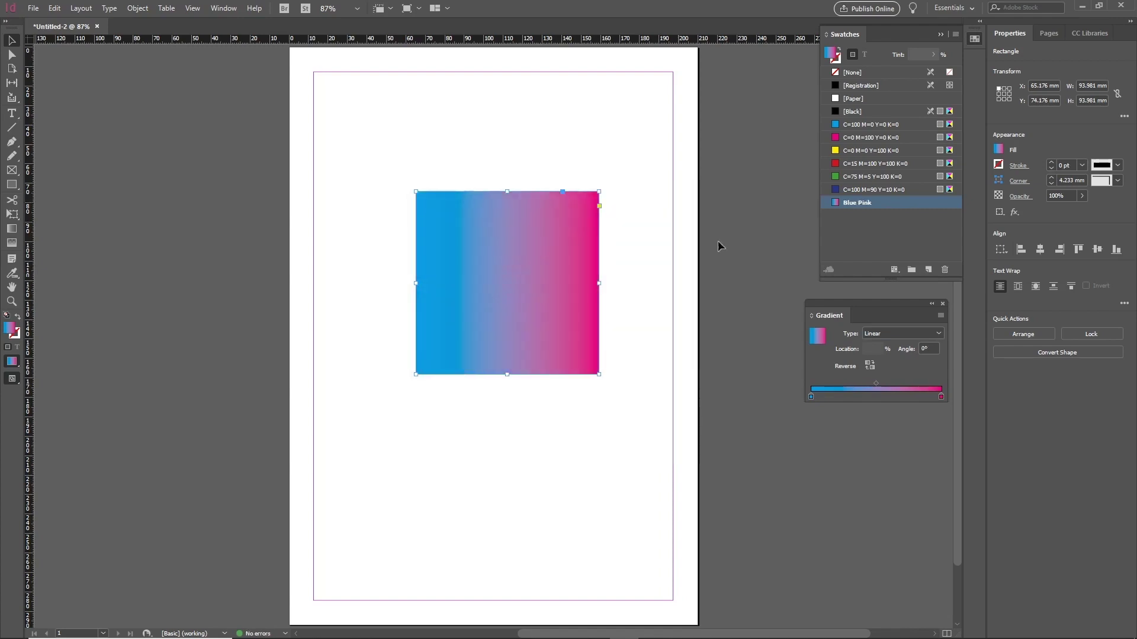
# Fill the square with the solid swatch C=100 M=90 Y=10 K=0, reselect the square and reapply the saved Blue Pink gradient
pyautogui.click(857, 190)
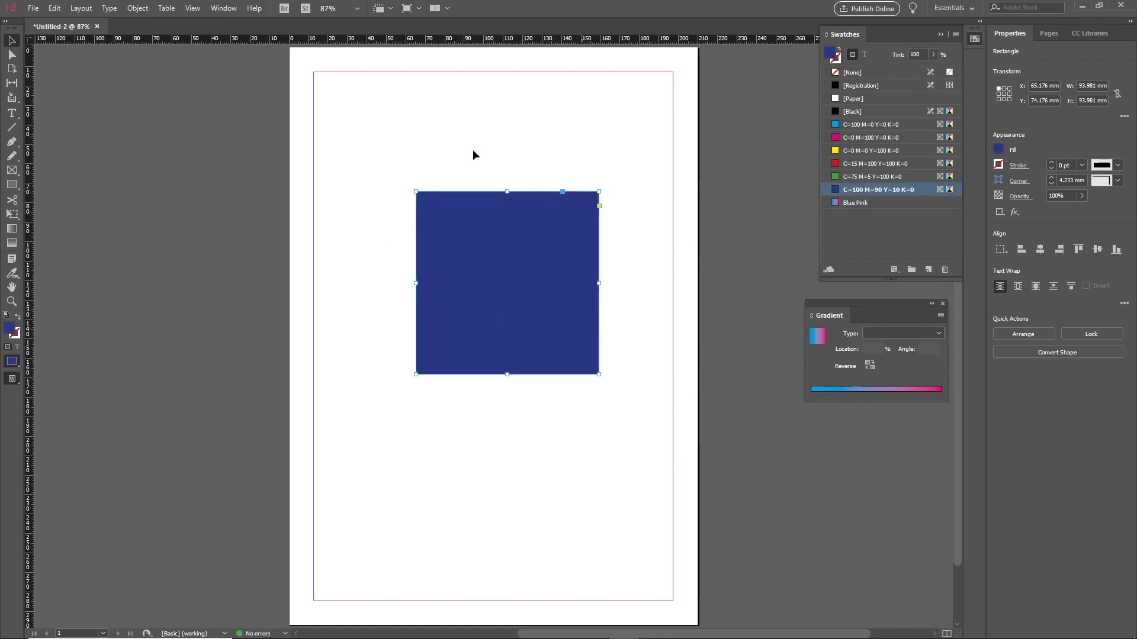
pyautogui.click(670, 205)
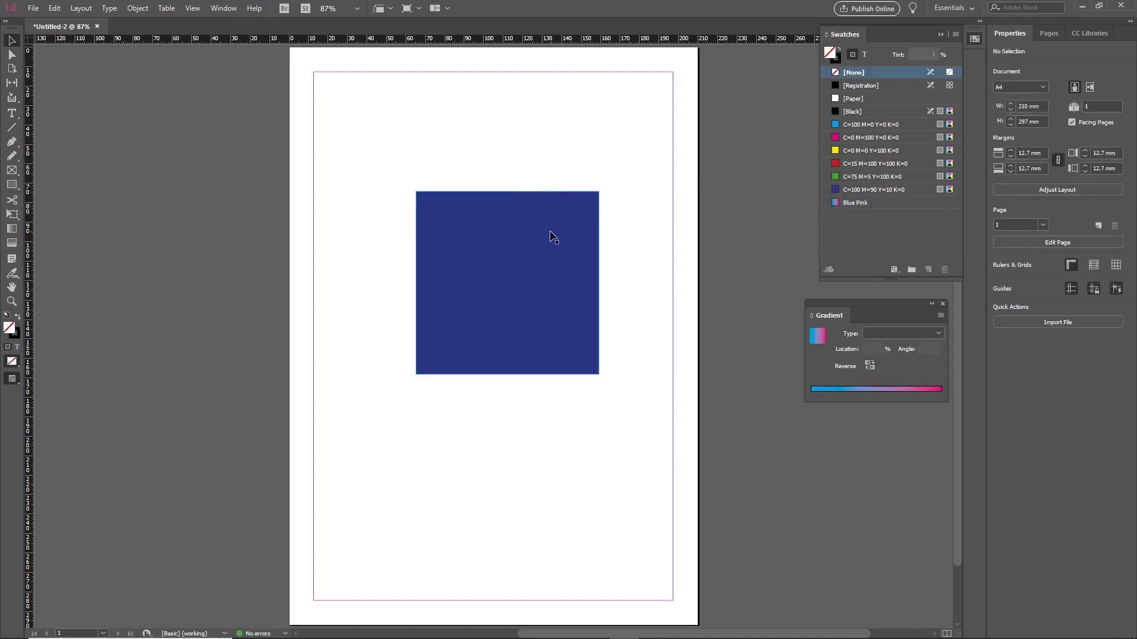
pyautogui.click(551, 237)
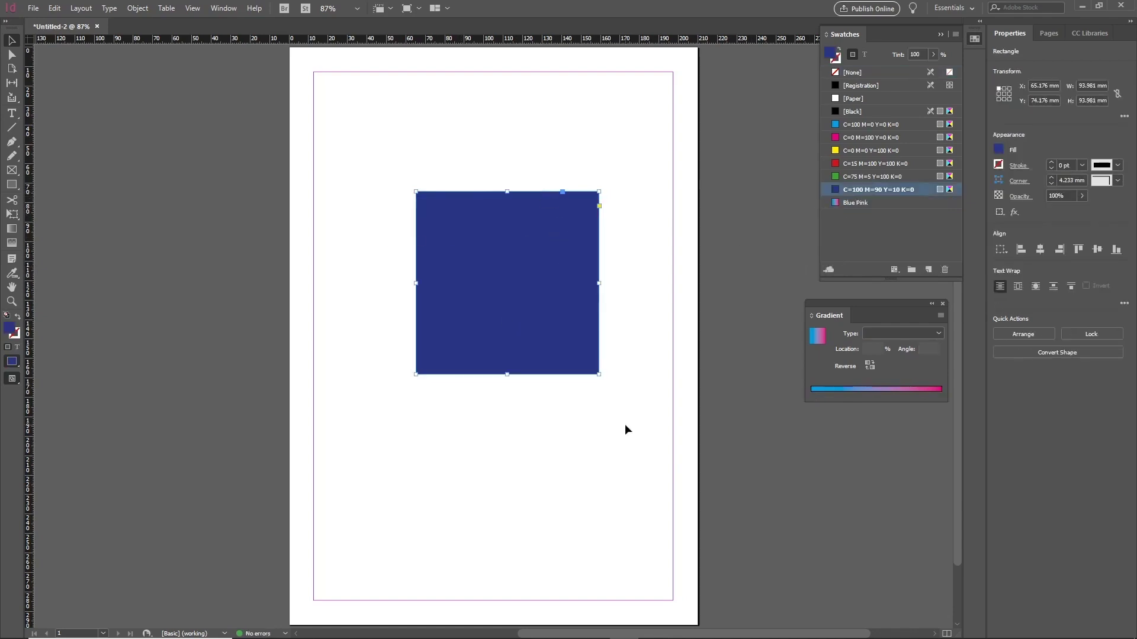
pyautogui.click(850, 203)
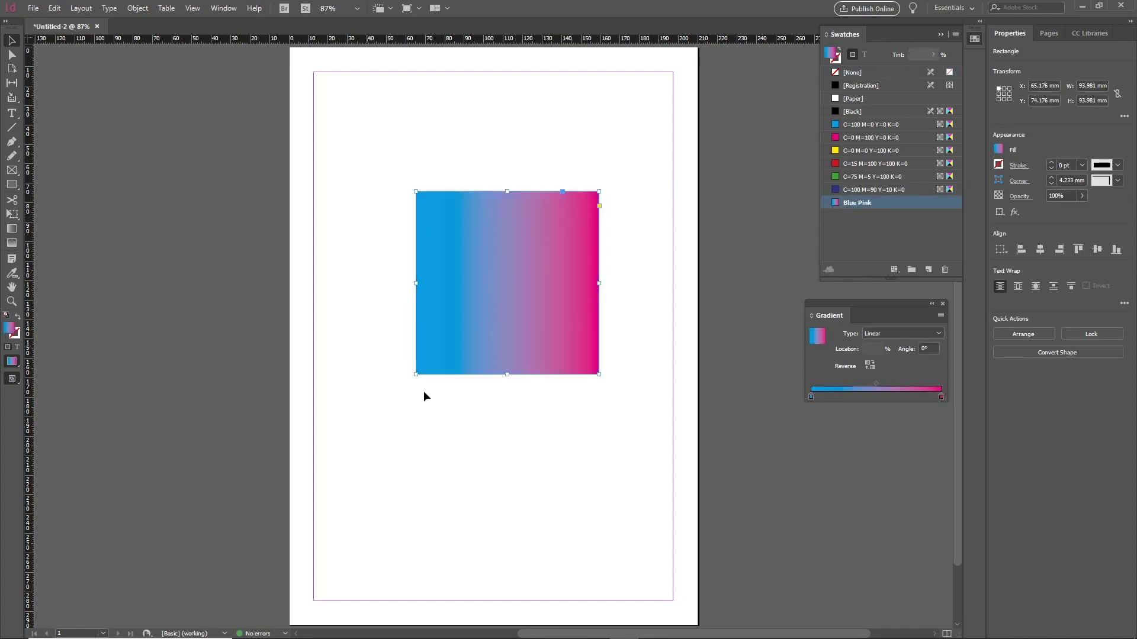